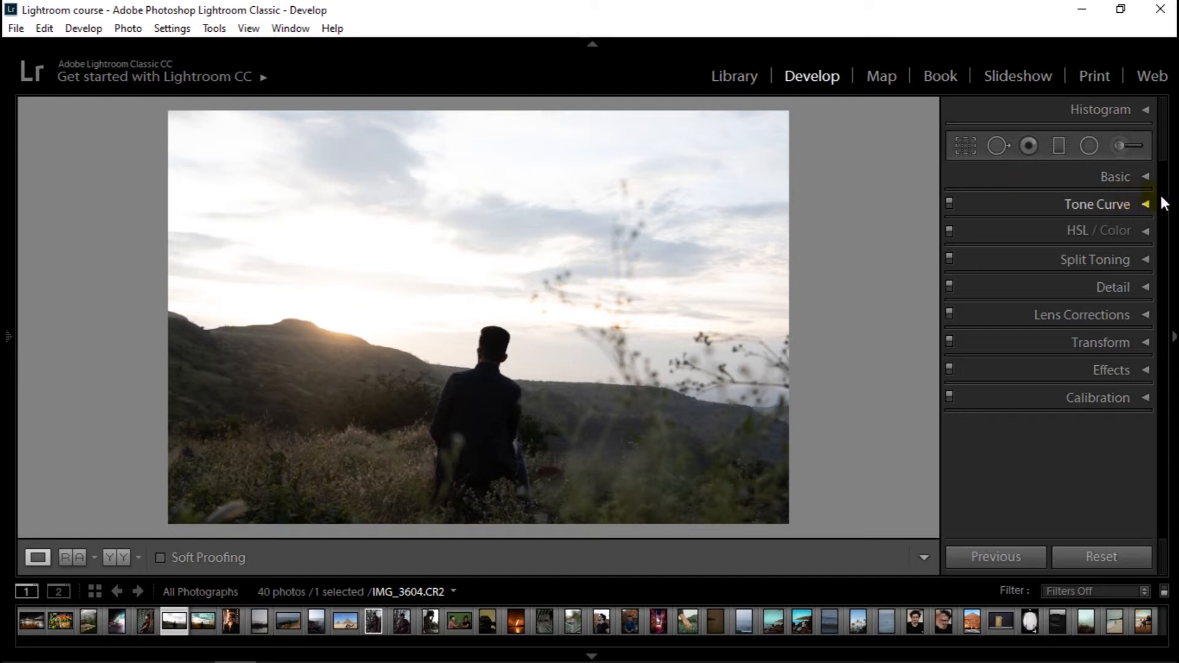
Set the photo's Exposure to -0.12, Contrast +14, Highlights -100, Shadows -2, Whites -88, Blacks -43, Clarity +19 and Dehaze +14.
left_click(1143, 178)
left_click_drag(1166, 228, 1166, 331)
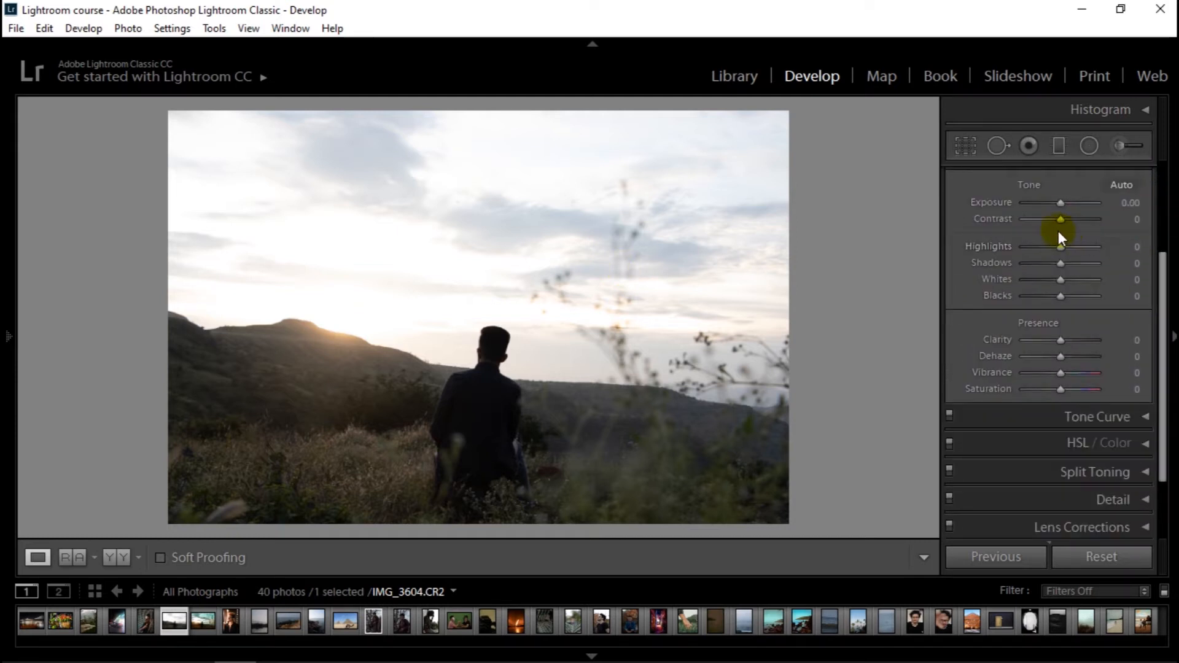
scroll(1152, 248, "up", 1)
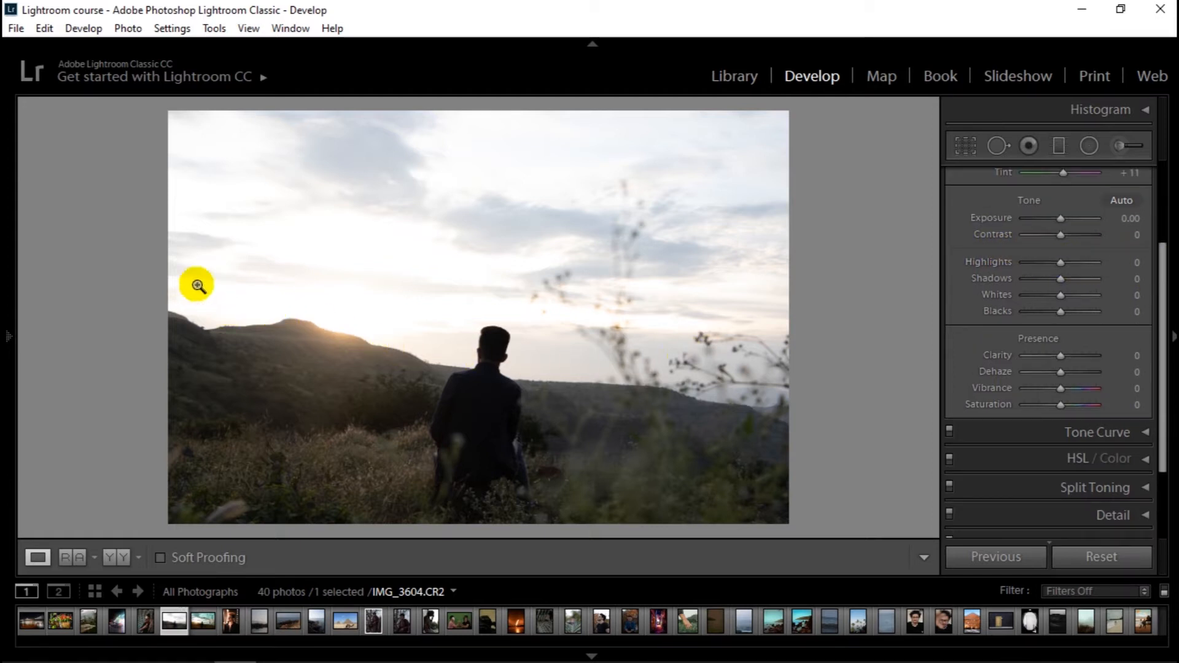
left_click_drag(1058, 265, 1045, 311)
left_click_drag(1058, 241, 1064, 276)
left_click_drag(1060, 356, 1068, 370)
left_click_drag(1060, 218, 1060, 218)
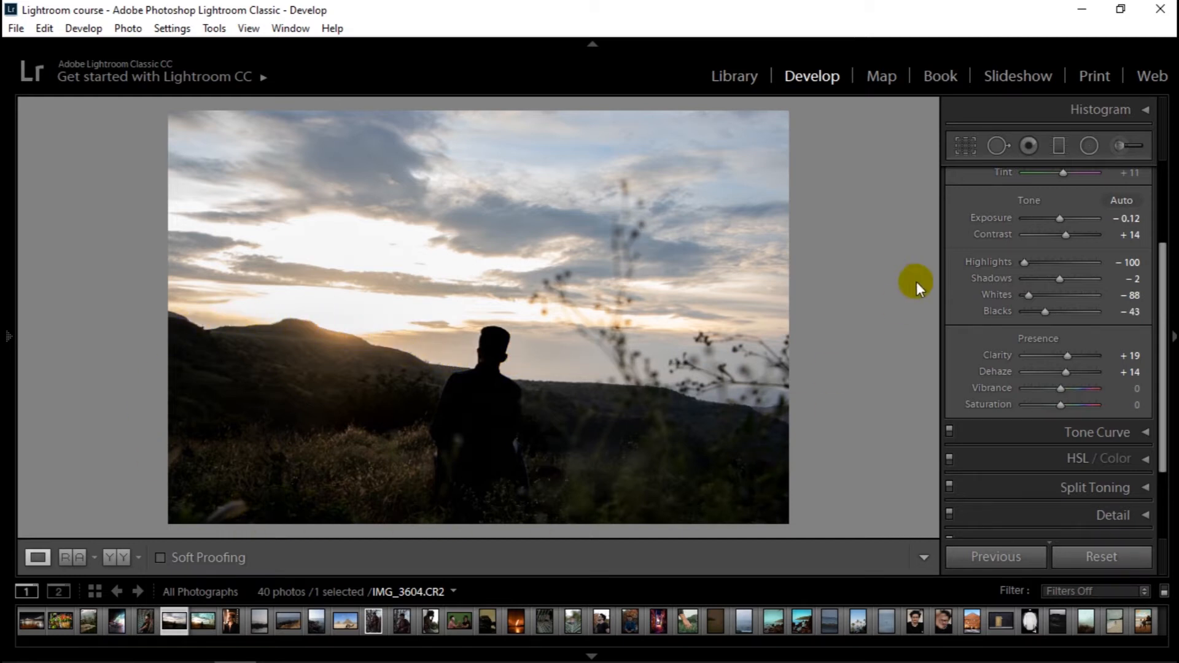
left_click_drag(1166, 258, 1149, 181)
left_click(1148, 180)
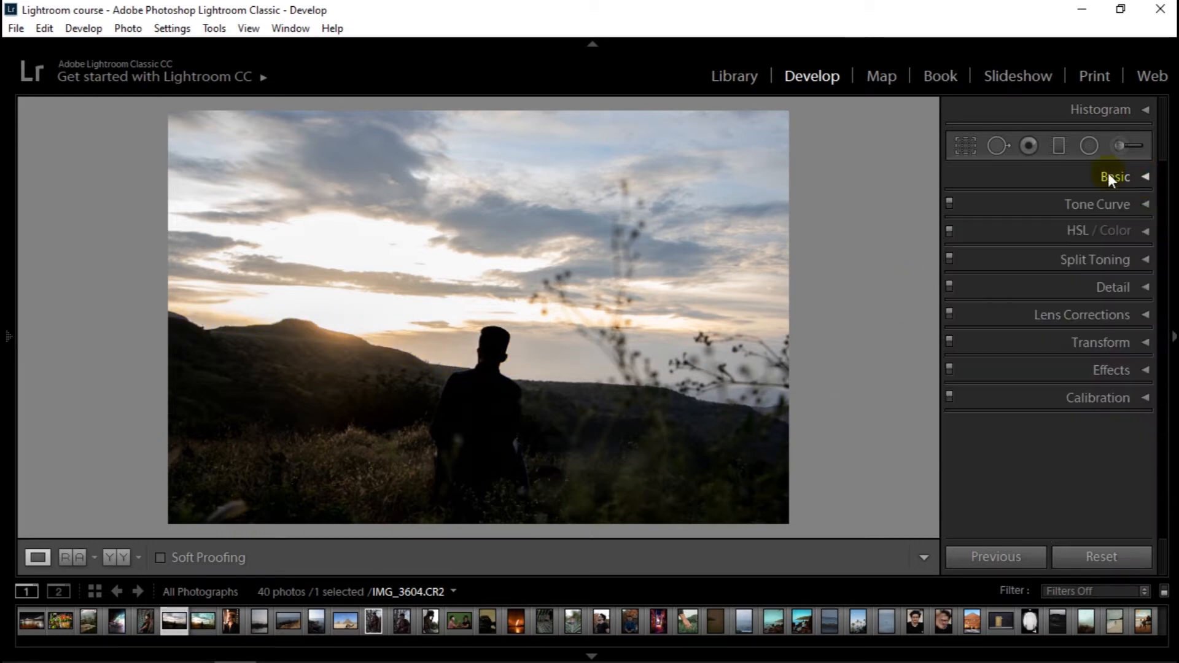
Draw a graduated filter from the photo's lower edge up to just above the horizon and check its mask overlay.
left_click(1059, 145)
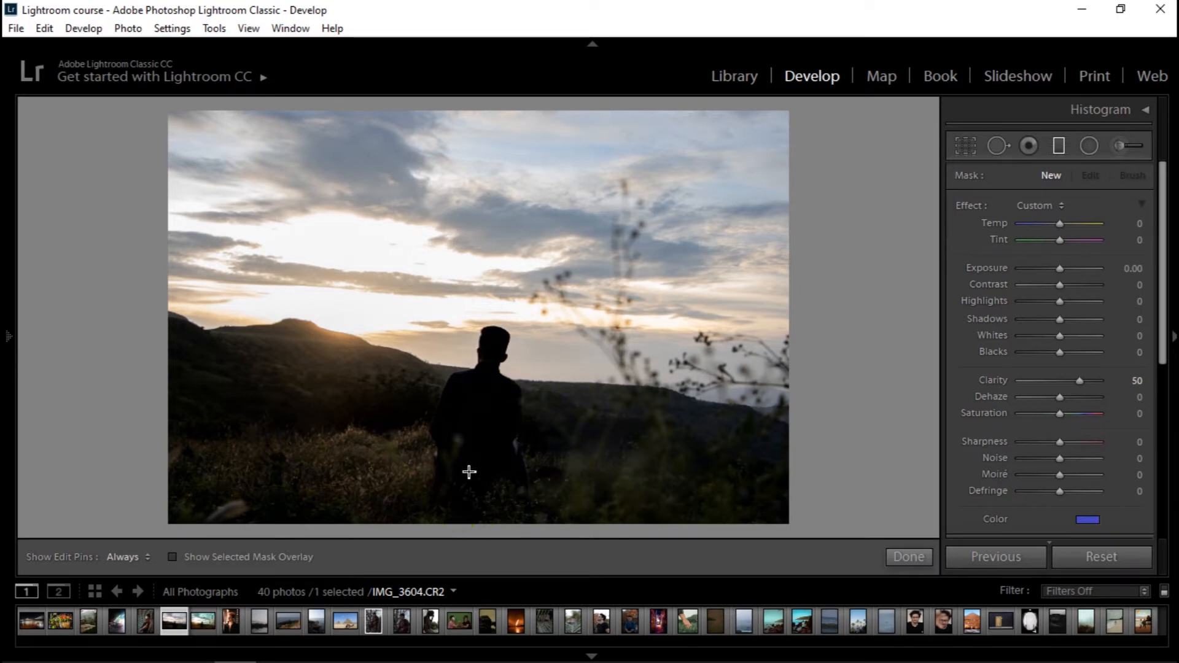
mouse_move(484, 517)
left_mouse_down()
mouse_move(500, 326)
mouse_move(490, 227)
mouse_move(479, 306)
mouse_move(491, 287)
mouse_move(489, 337)
mouse_move(498, 287)
mouse_move(492, 342)
mouse_move(498, 263)
mouse_move(504, 287)
left_mouse_up()
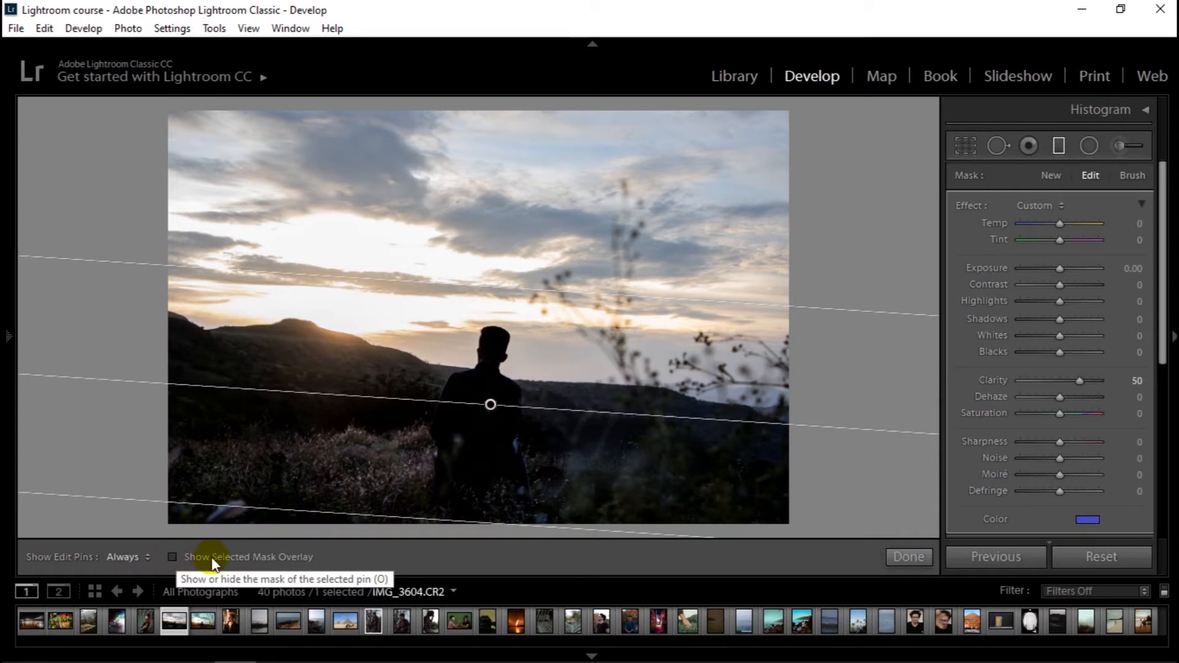
left_click(264, 556)
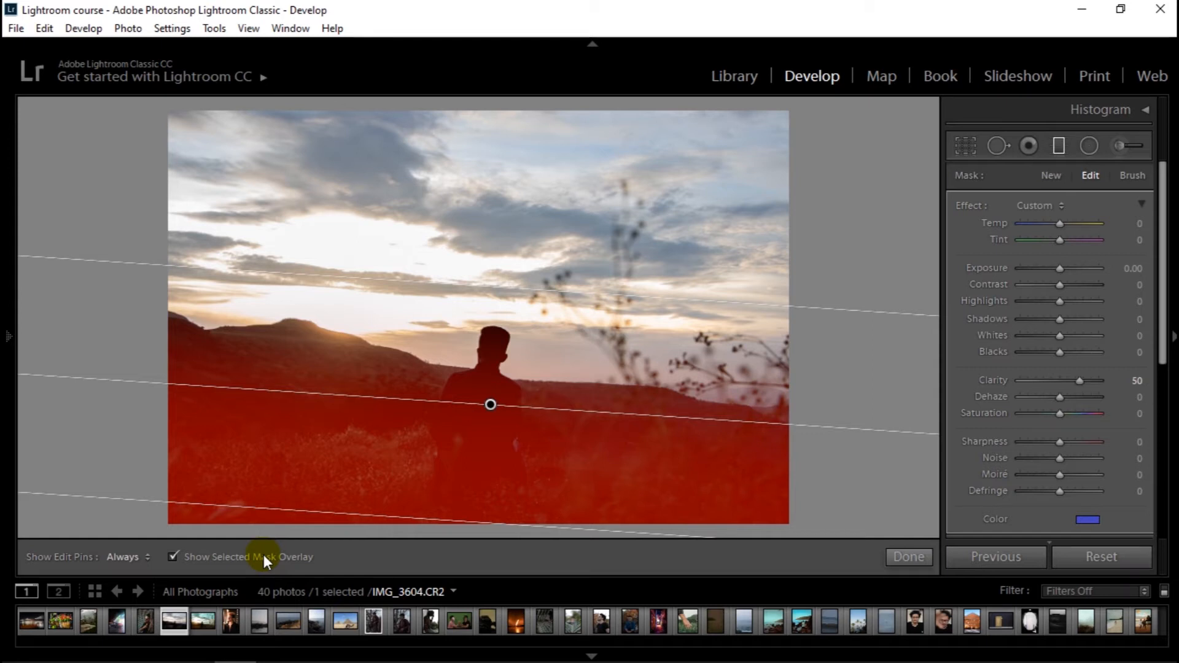
left_click(264, 557)
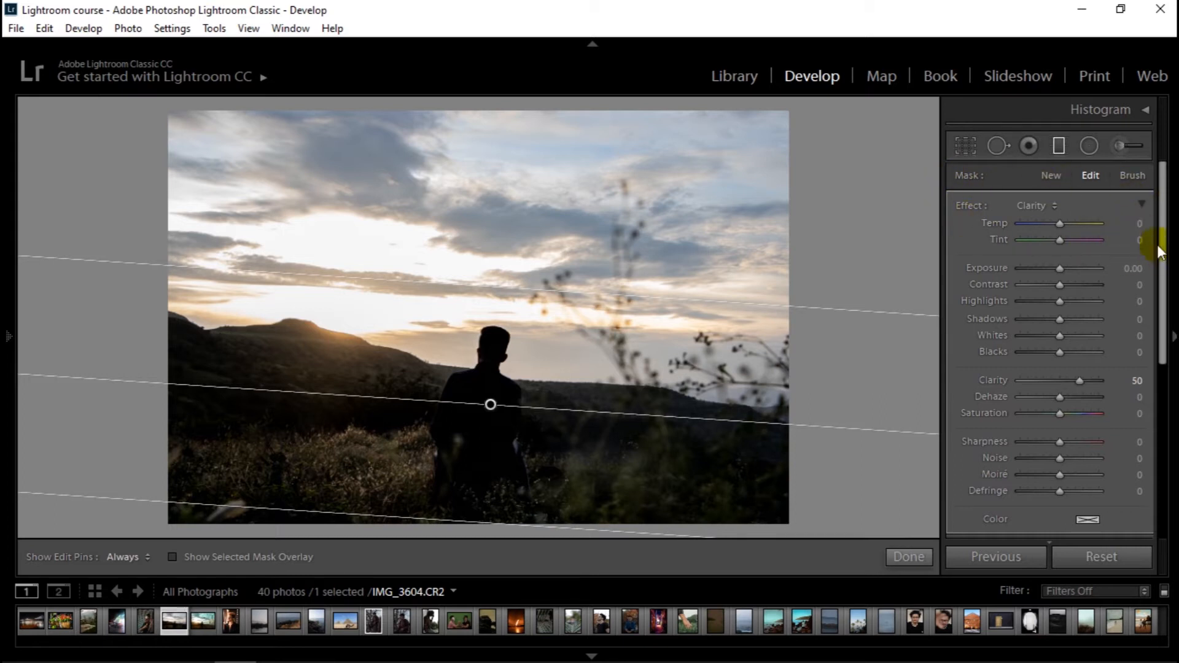
Try Exposure and Contrast changes on the graduated filter, reset both, and set its Clarity to 0.
mouse_move(1166, 249)
left_mouse_down()
mouse_move(1172, 318)
mouse_move(1165, 246)
mouse_move(1146, 209)
left_mouse_up()
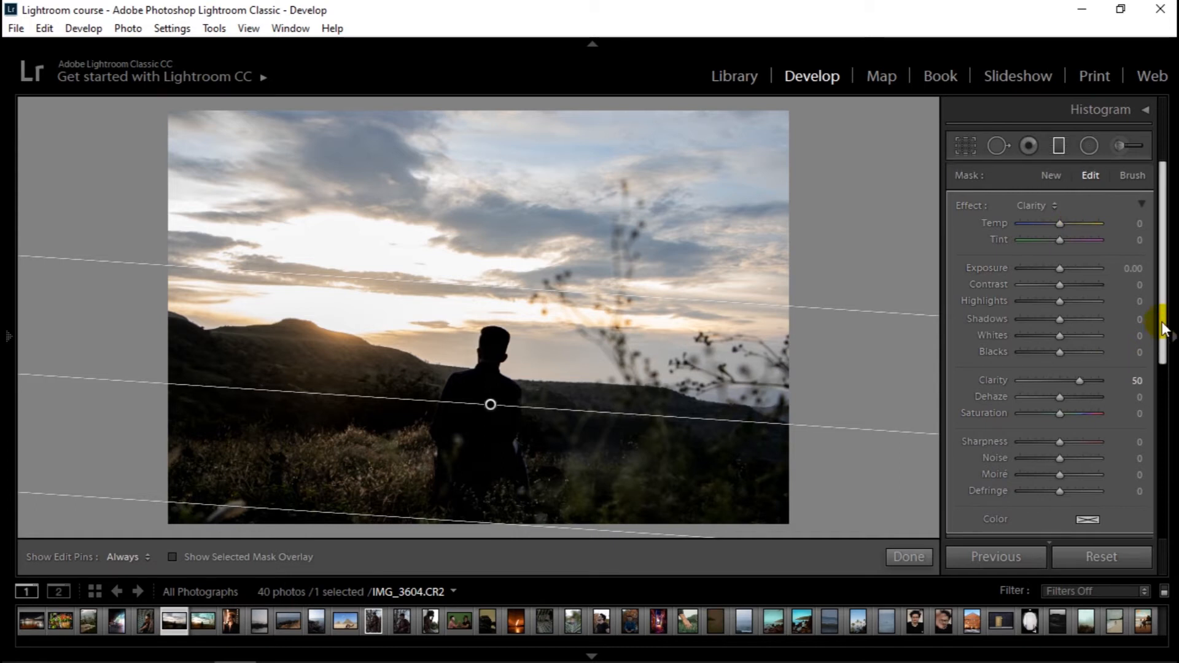
left_click_drag(1061, 268, 1086, 285)
double_click(1063, 266)
double_click(1064, 284)
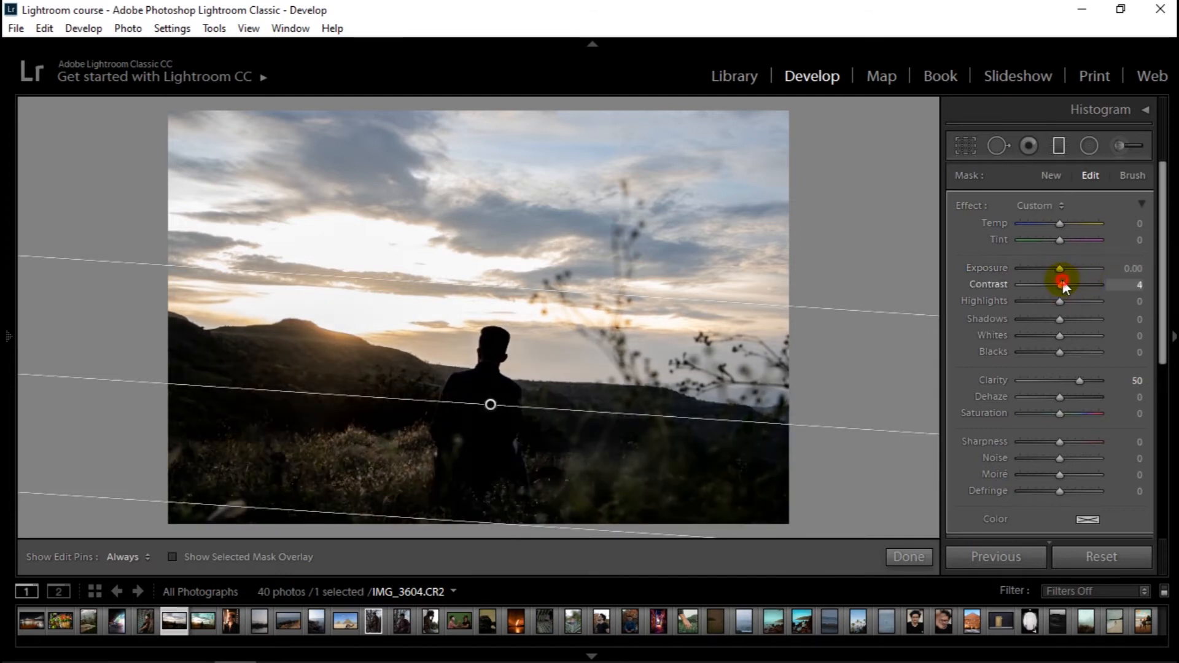
left_click(1078, 380)
double_click(1060, 380)
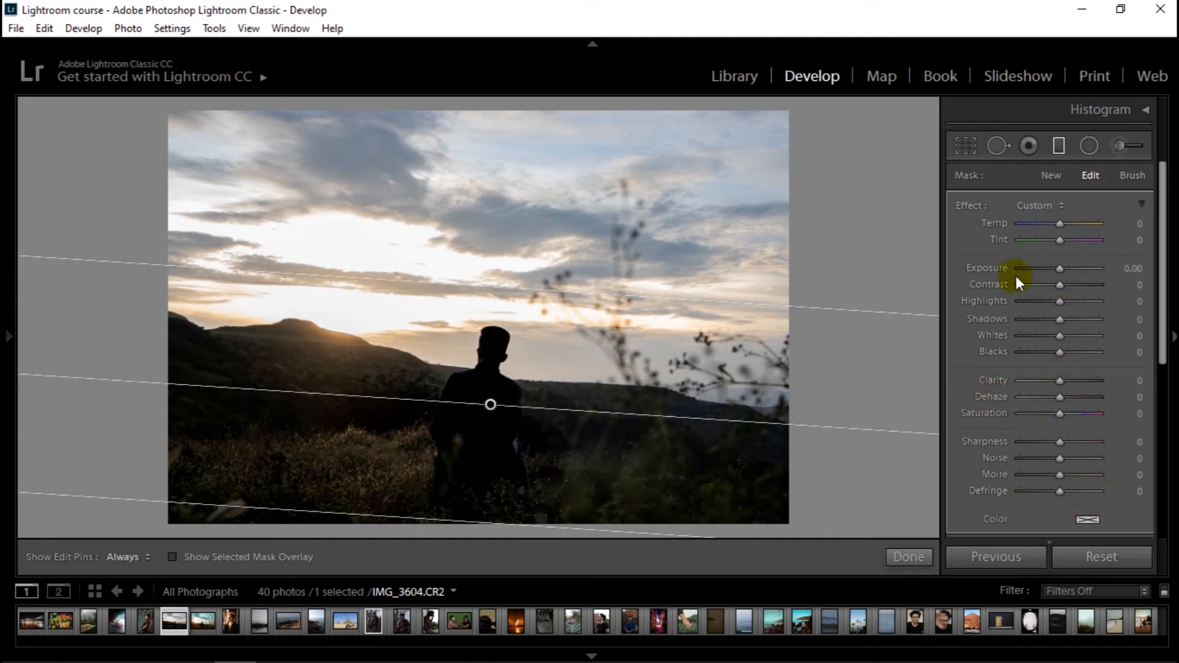
Try a Dehaze value of 35 on the graduated filter and reset it to 0.
mouse_move(1059, 397)
left_mouse_down()
mouse_move(1084, 394)
mouse_move(1054, 398)
mouse_move(1073, 396)
left_mouse_up()
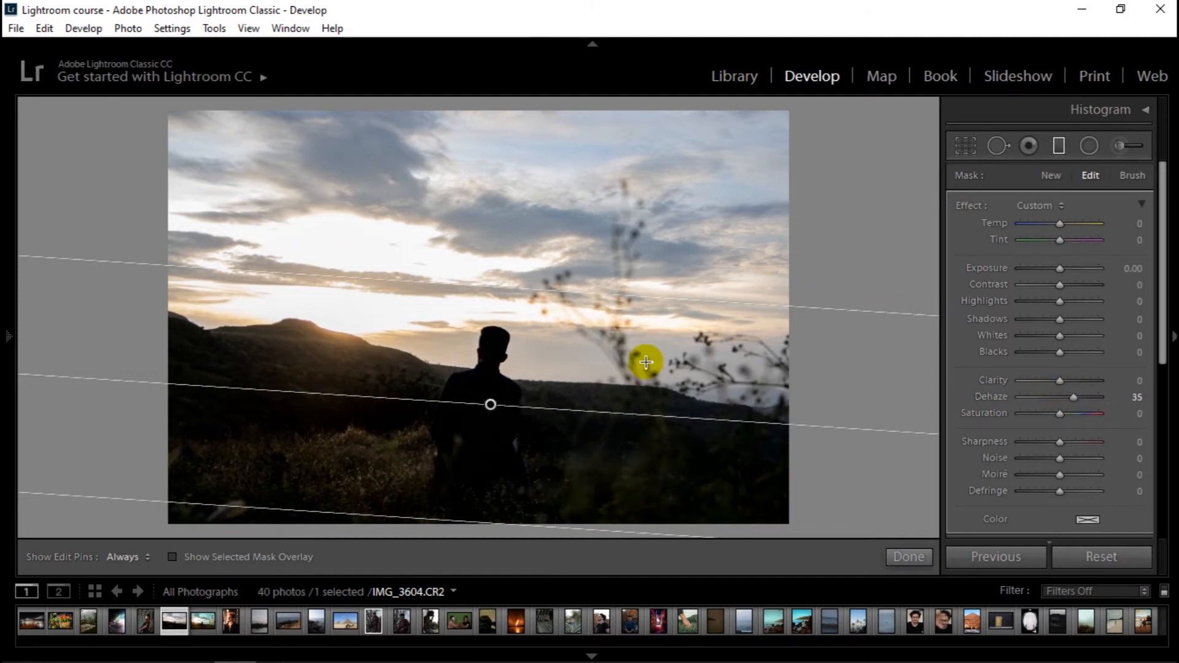
double_click(1075, 396)
mouse_move(1163, 346)
left_mouse_down()
mouse_move(1163, 359)
mouse_move(1162, 344)
left_mouse_up()
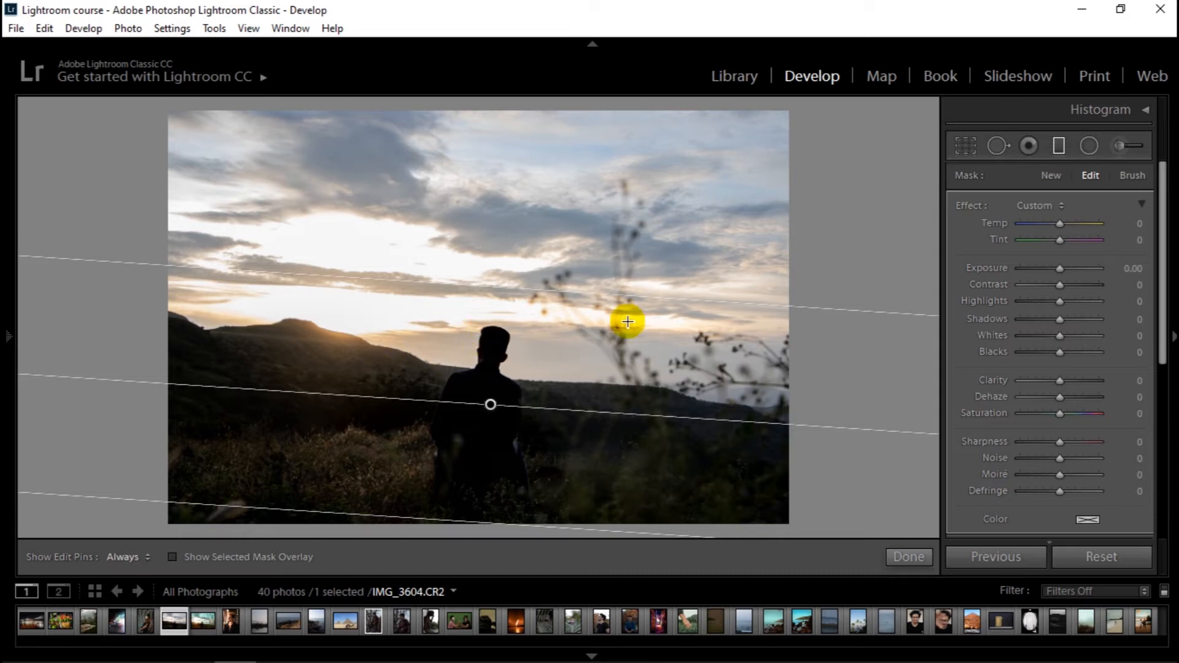
Set the graduated filter's Exposure to 0.35, Contrast -11, Highlights 28, Shadows 20, Whites 13, Blacks 2, Dehaze -7 and Saturation 35.
left_click_drag(1059, 270, 1062, 270)
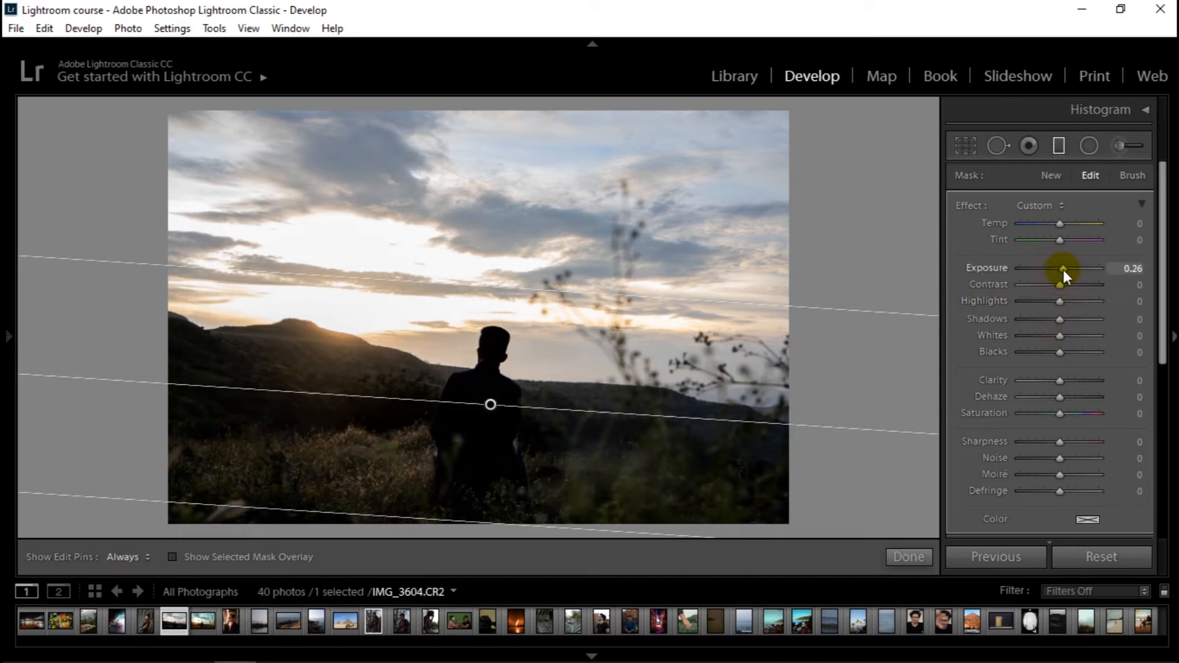
left_click_drag(1060, 285, 1061, 351)
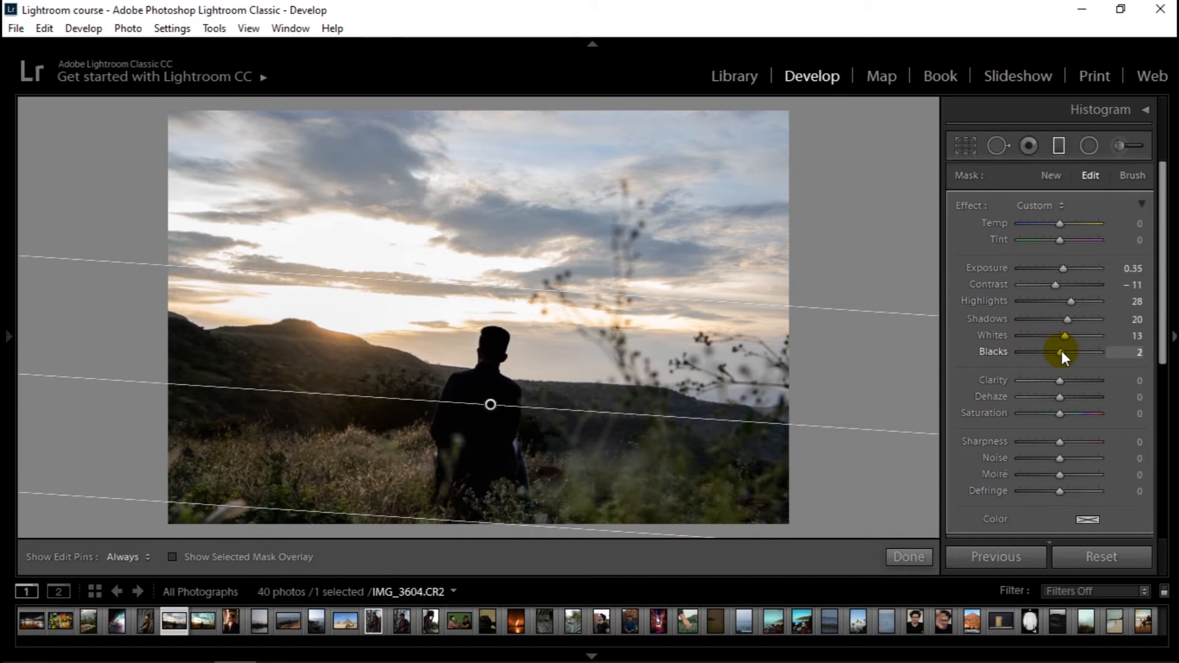
left_click_drag(1059, 396, 1060, 399)
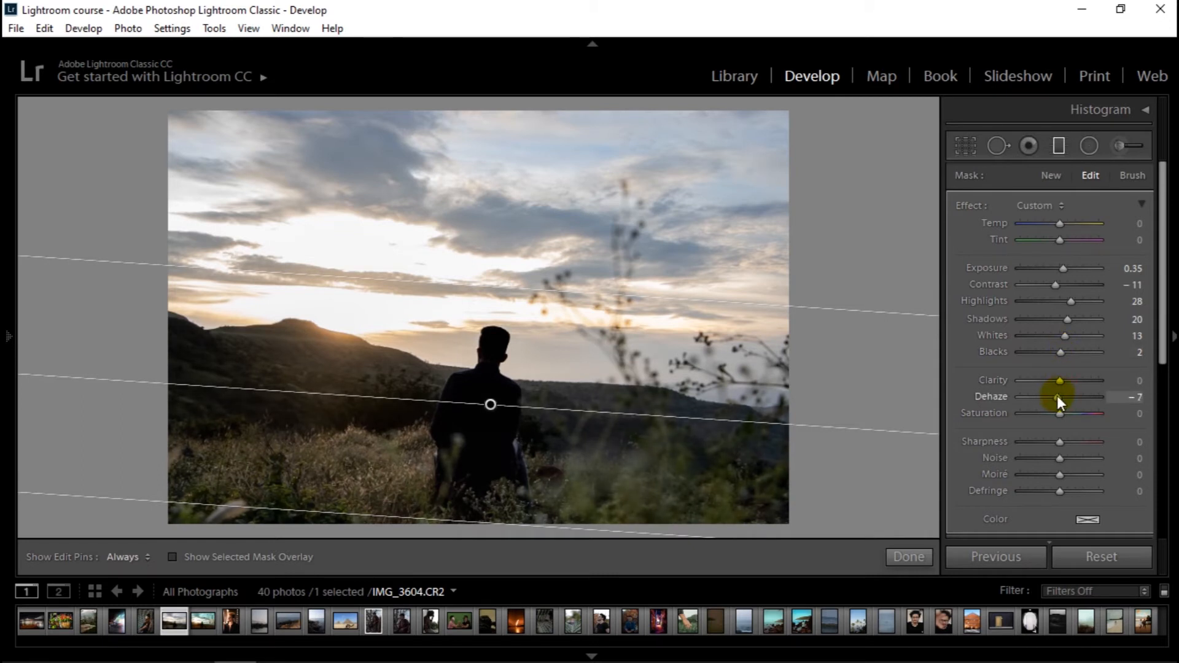
left_click_drag(1060, 422, 1070, 425)
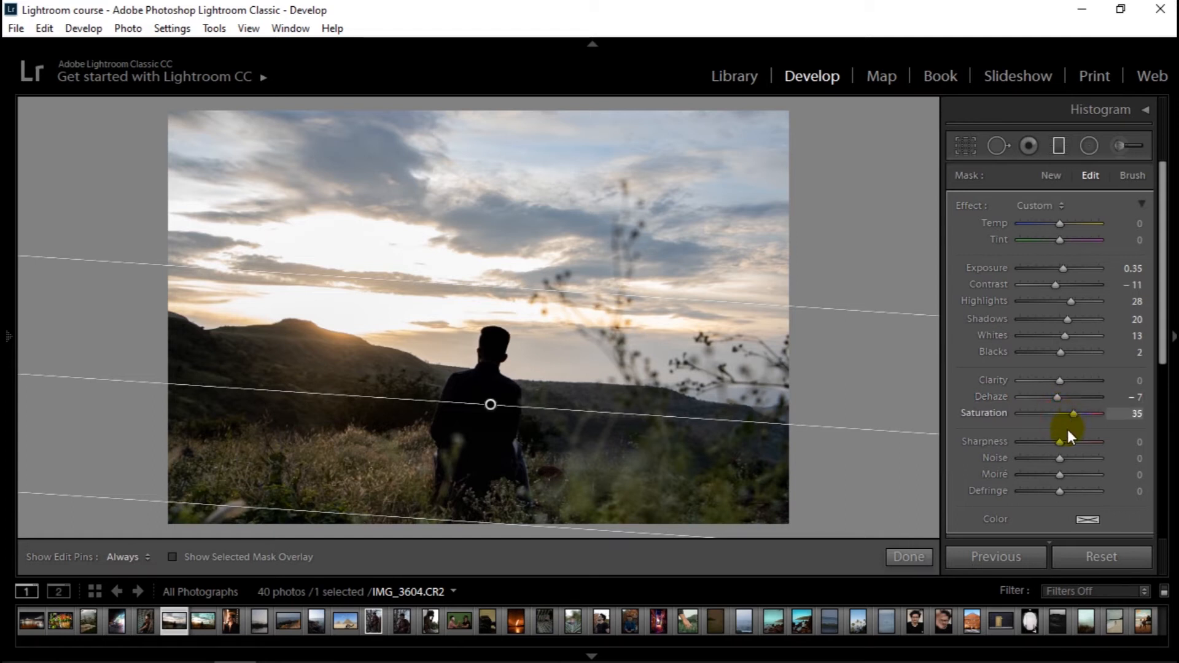
Switch the graduated filter off and on repeatedly to compare the foreground before and after the adjustment.
left_click_drag(1161, 310, 1166, 393)
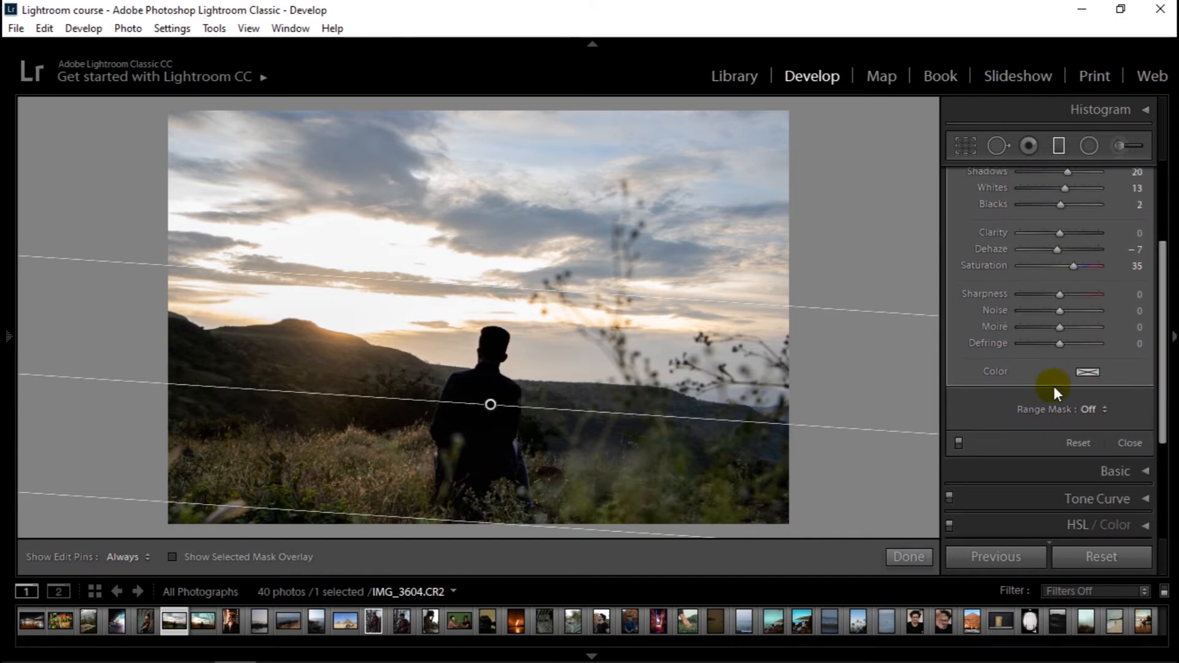
left_click(959, 445)
left_click(959, 445)
left_click(959, 445)
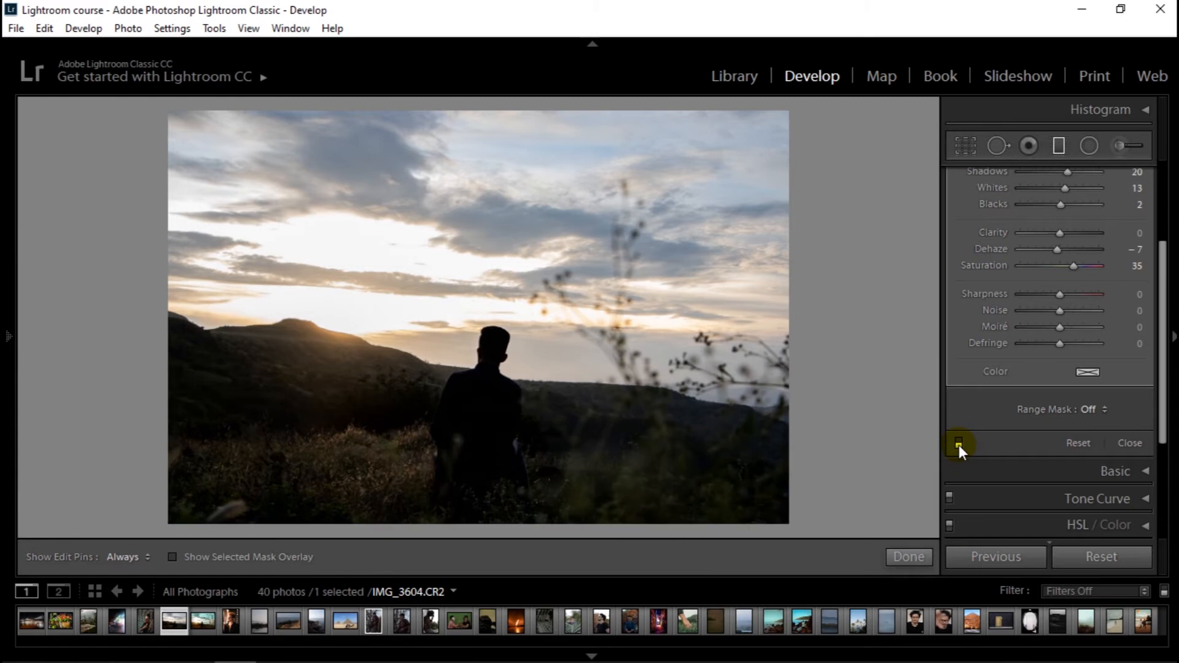
left_click(959, 445)
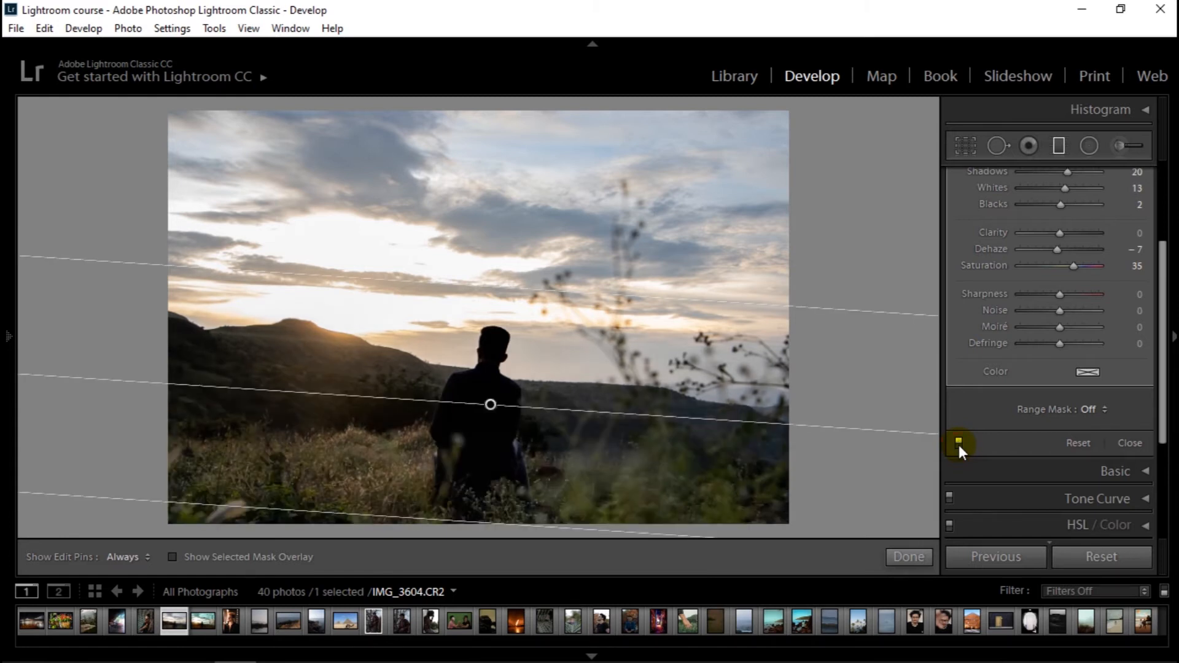
left_click(959, 445)
left_click(959, 444)
left_click(958, 442)
left_click(958, 442)
left_click(959, 442)
left_click(959, 443)
left_click(958, 443)
left_click(959, 443)
left_click(959, 443)
Try orange and red color tints on the foreground's graduated filter and remove the tint again.
scroll(1082, 403, "up", 1)
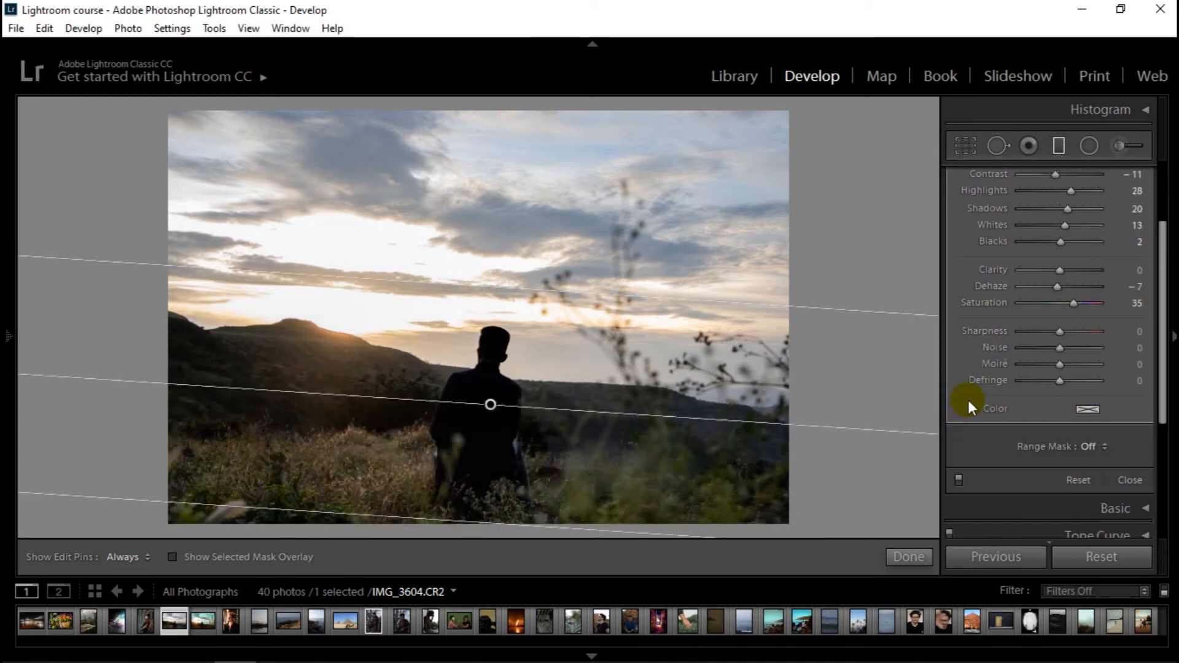
left_click(1088, 409)
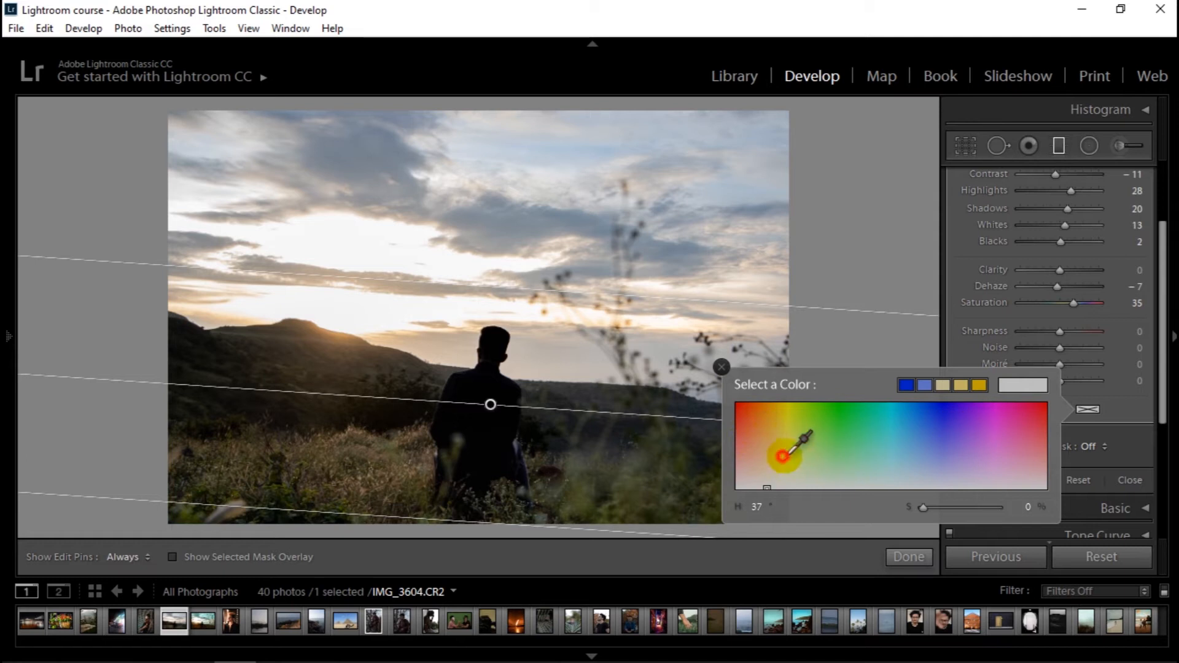
left_click(754, 423)
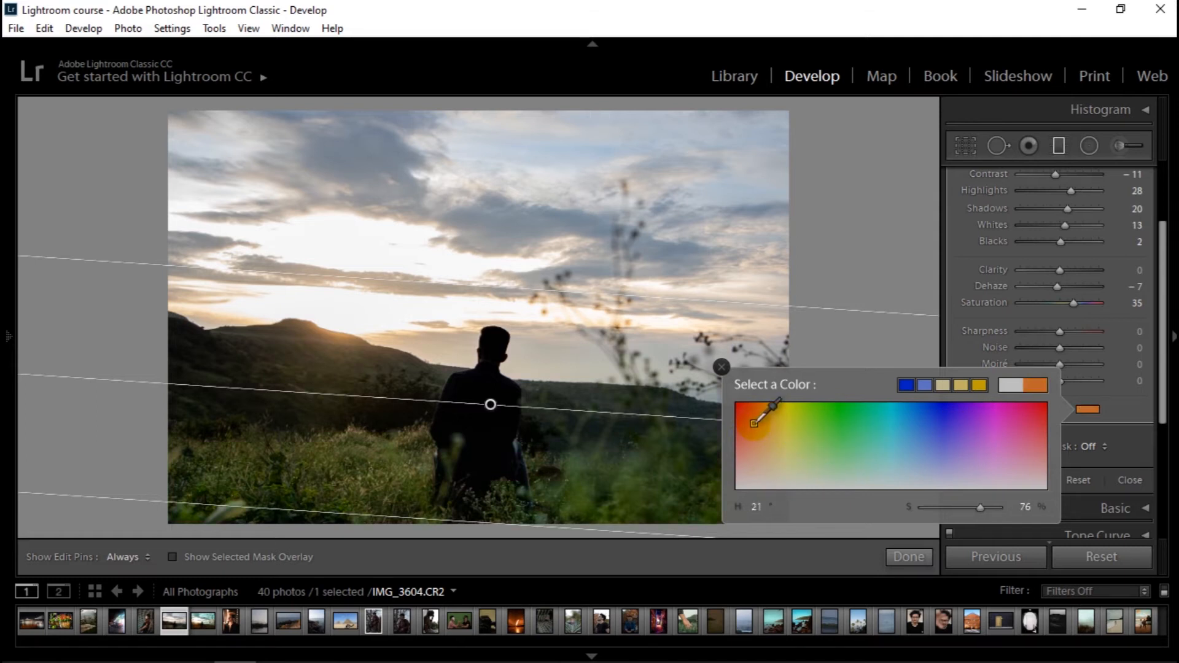
left_click(744, 416)
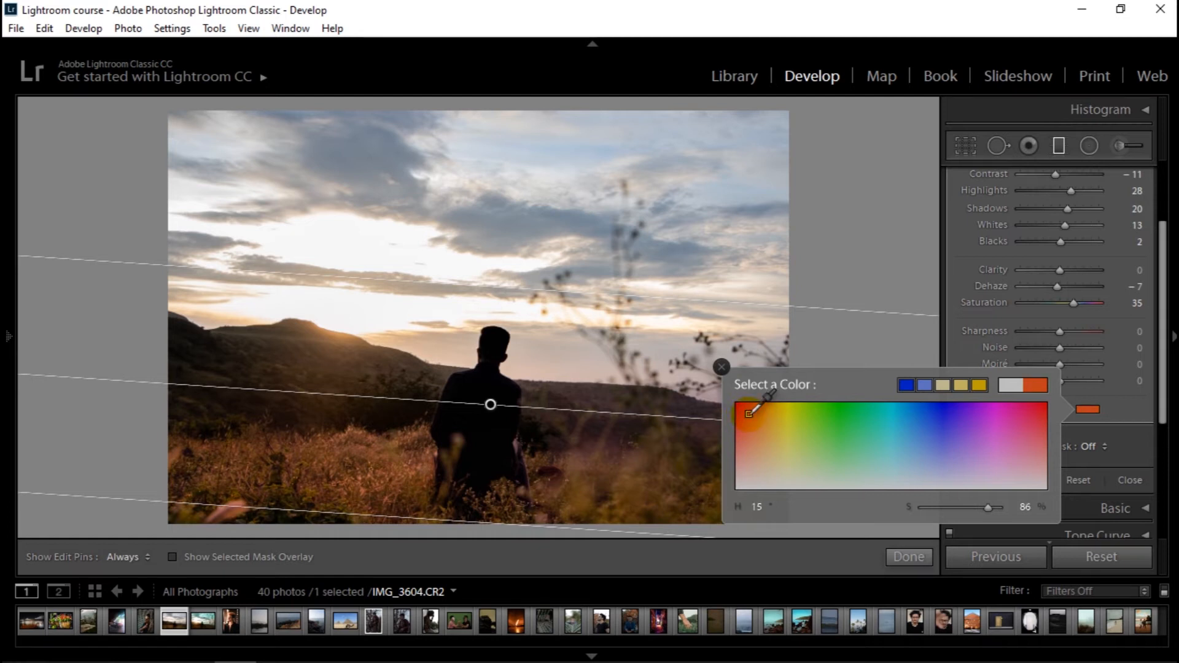
mouse_move(748, 413)
left_mouse_down()
mouse_move(745, 390)
mouse_move(731, 401)
left_mouse_up()
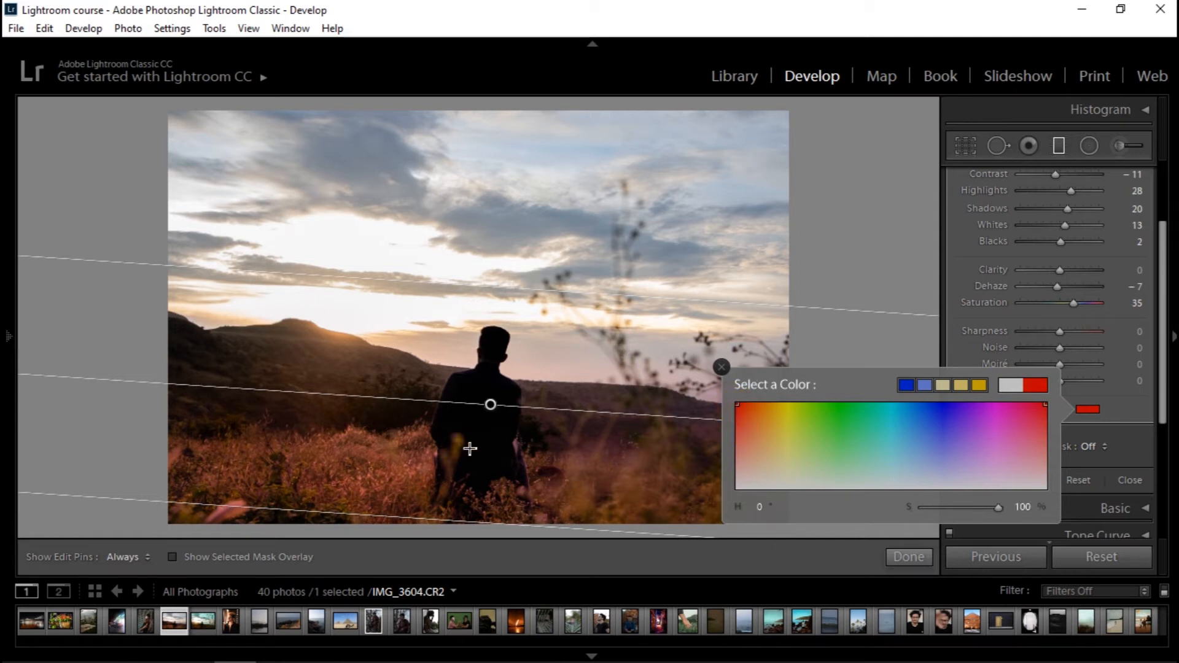
left_click(957, 427)
left_click_drag(956, 427, 873, 429)
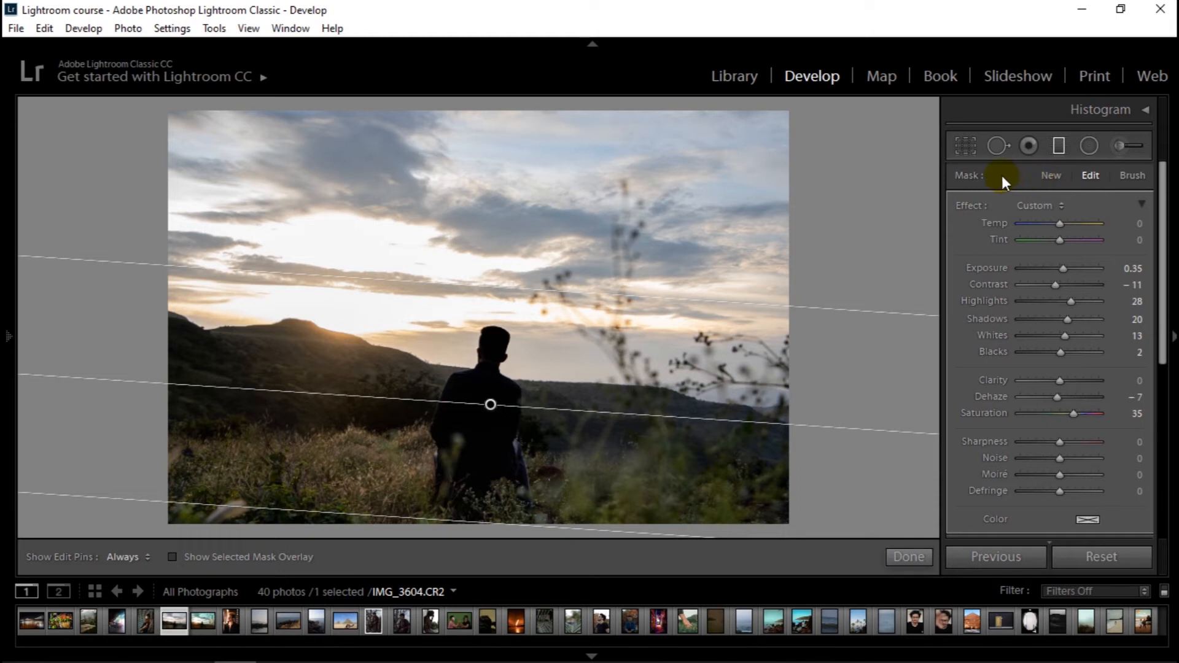
Add a second graduated filter from the top of the sky down to the foreground grass, centered just above the man's head.
left_click(1052, 175)
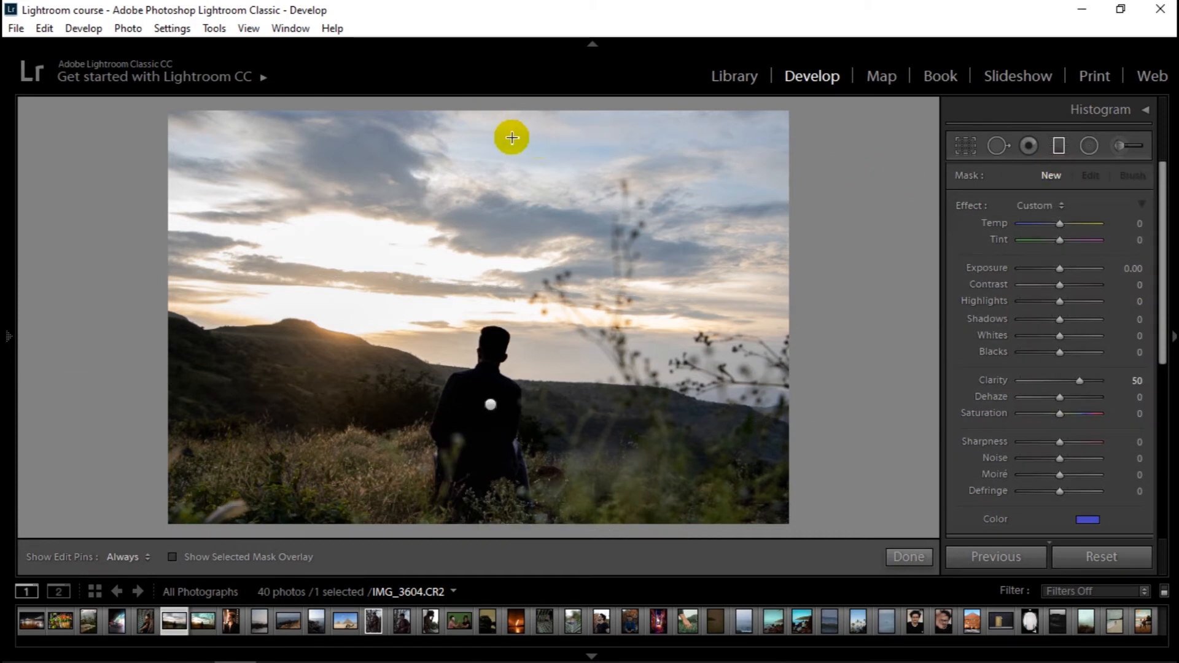
left_click_drag(479, 113, 471, 482)
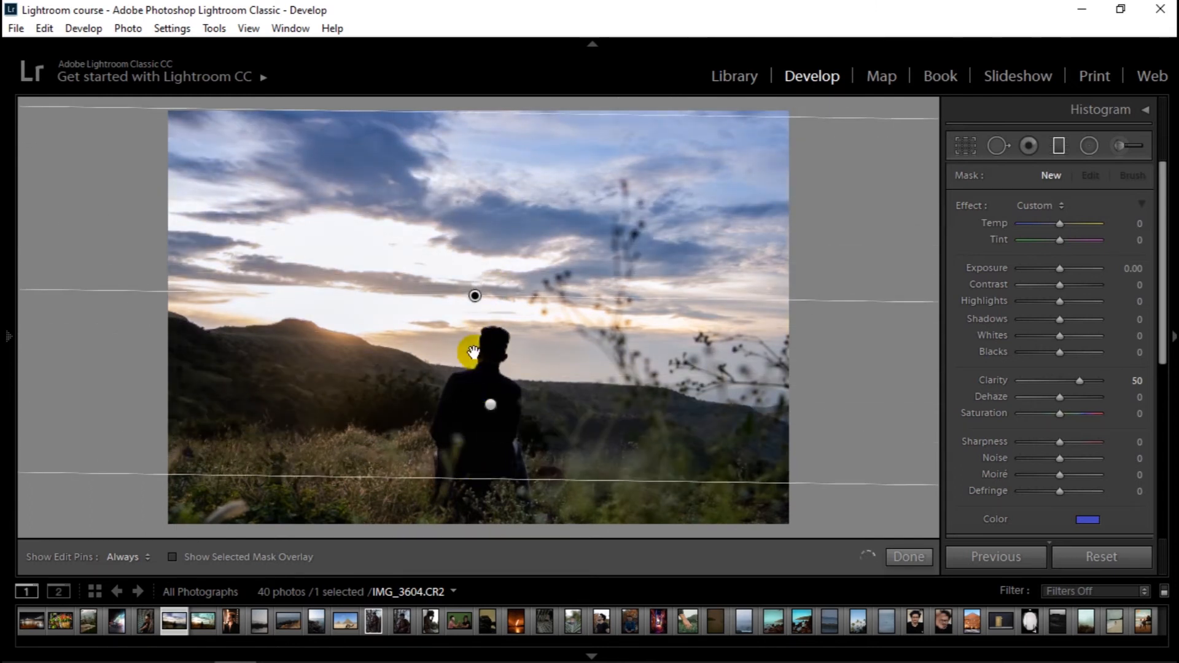
left_click_drag(475, 296, 510, 326)
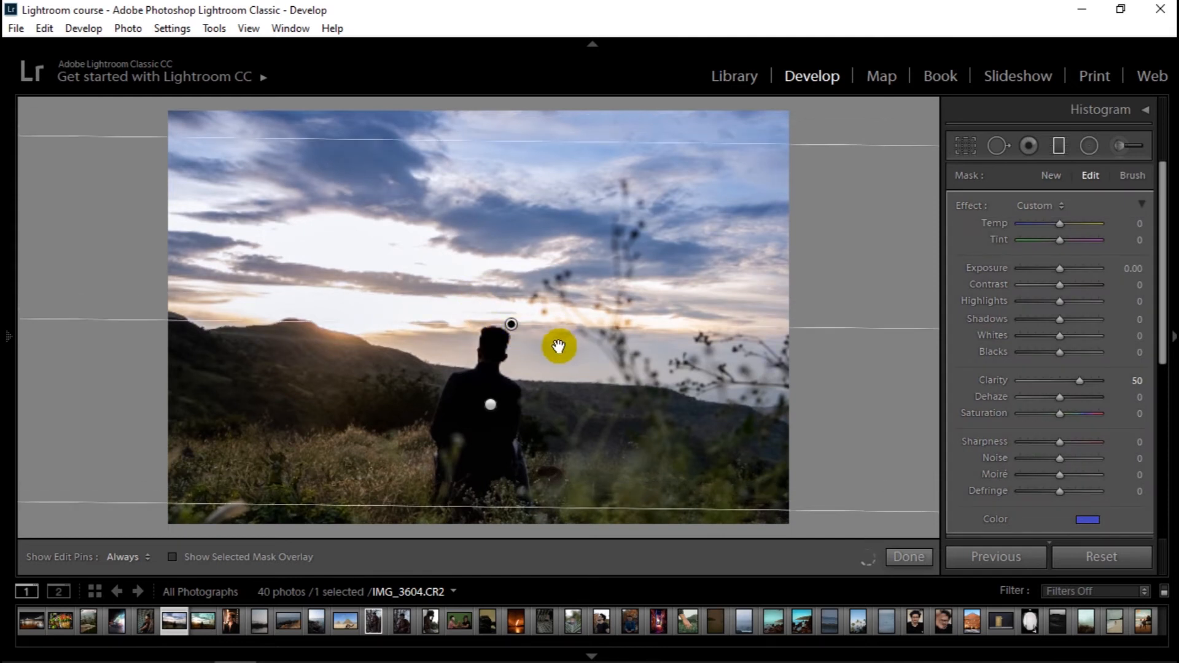
mouse_move(510, 326)
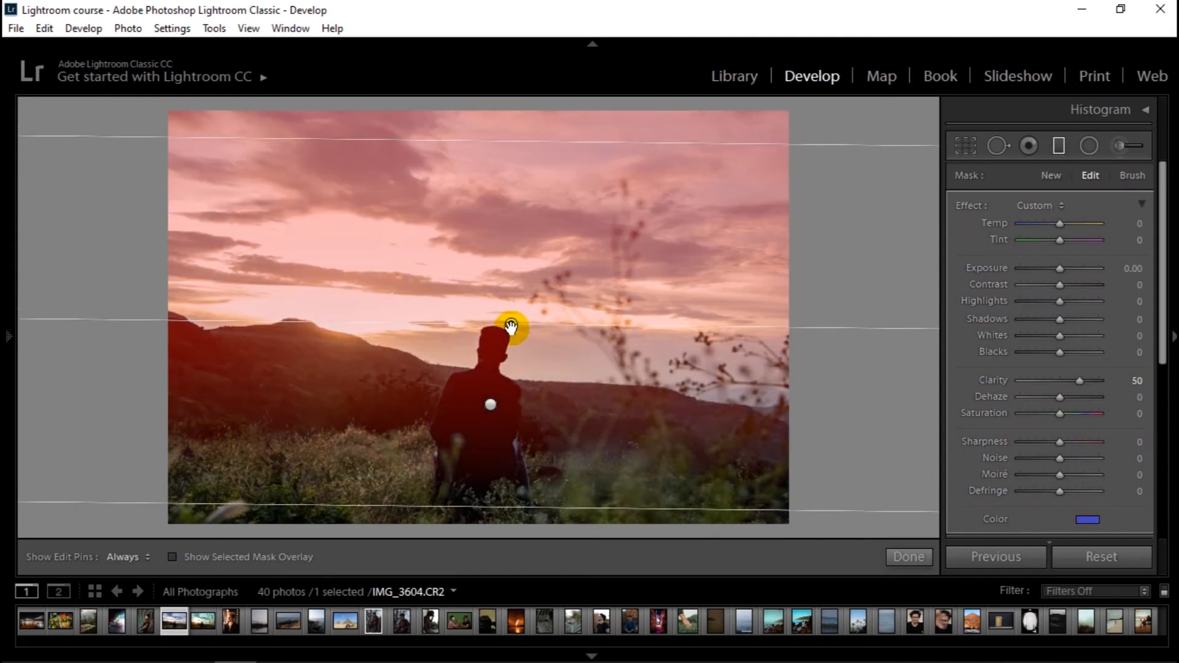
left_click_drag(511, 325, 511, 299)
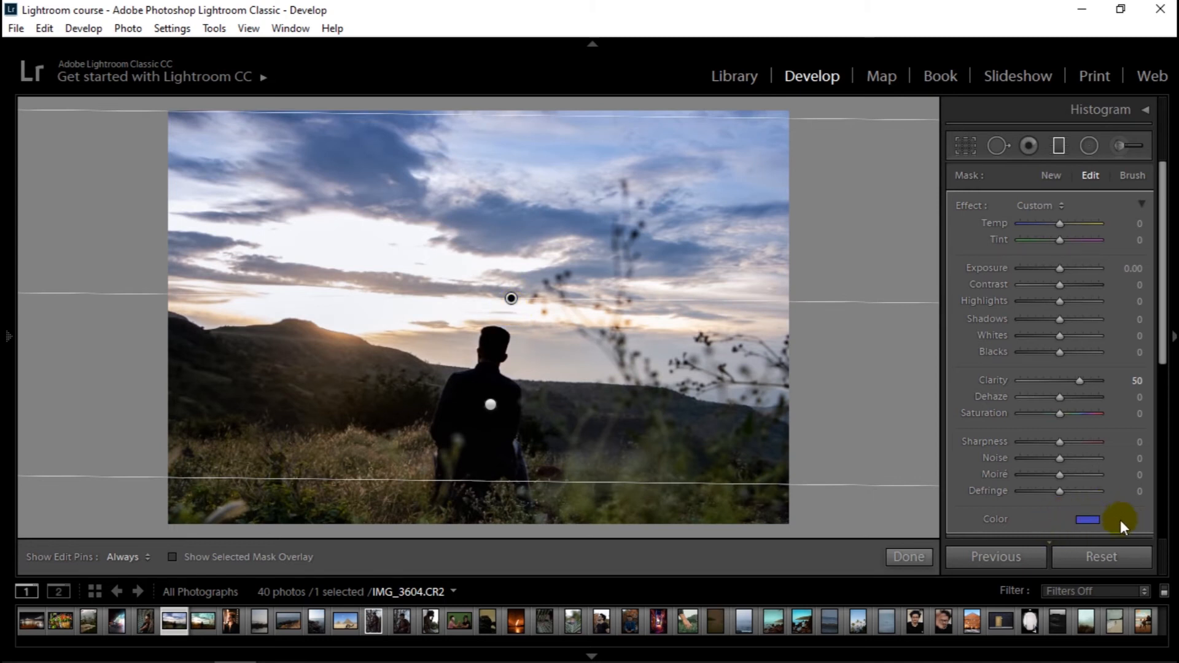
Remove the sky filter's blue tint by setting the color saturation to 0%, and reset its Clarity to 0.
left_click(1088, 519)
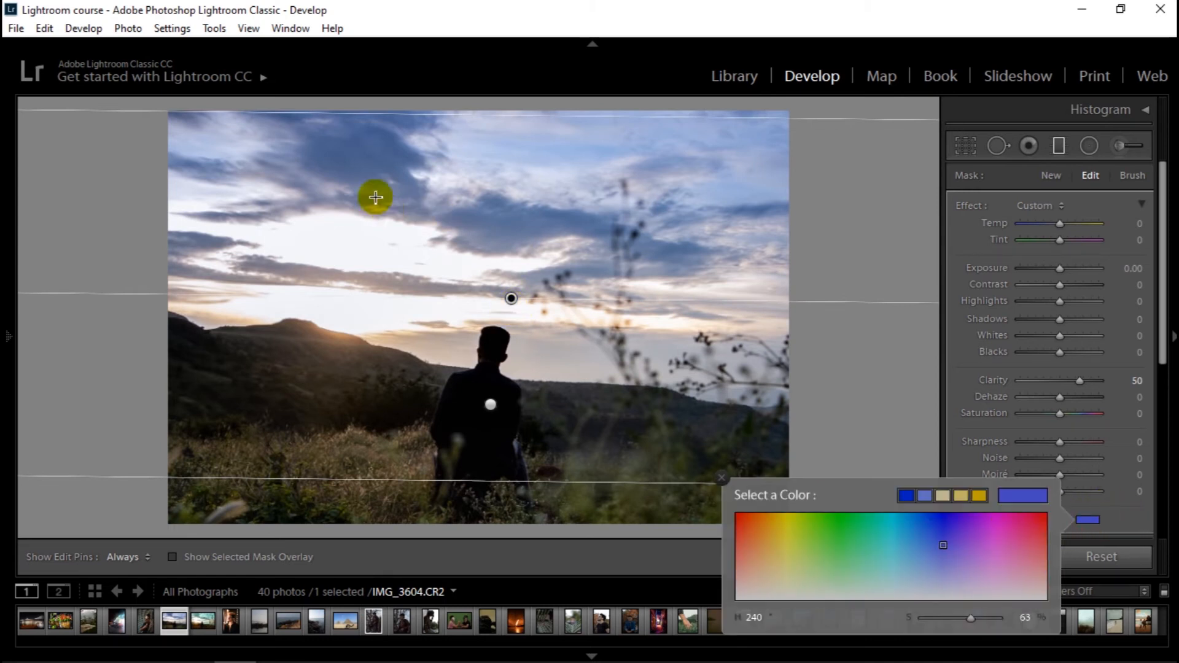
left_click_drag(949, 619, 893, 621)
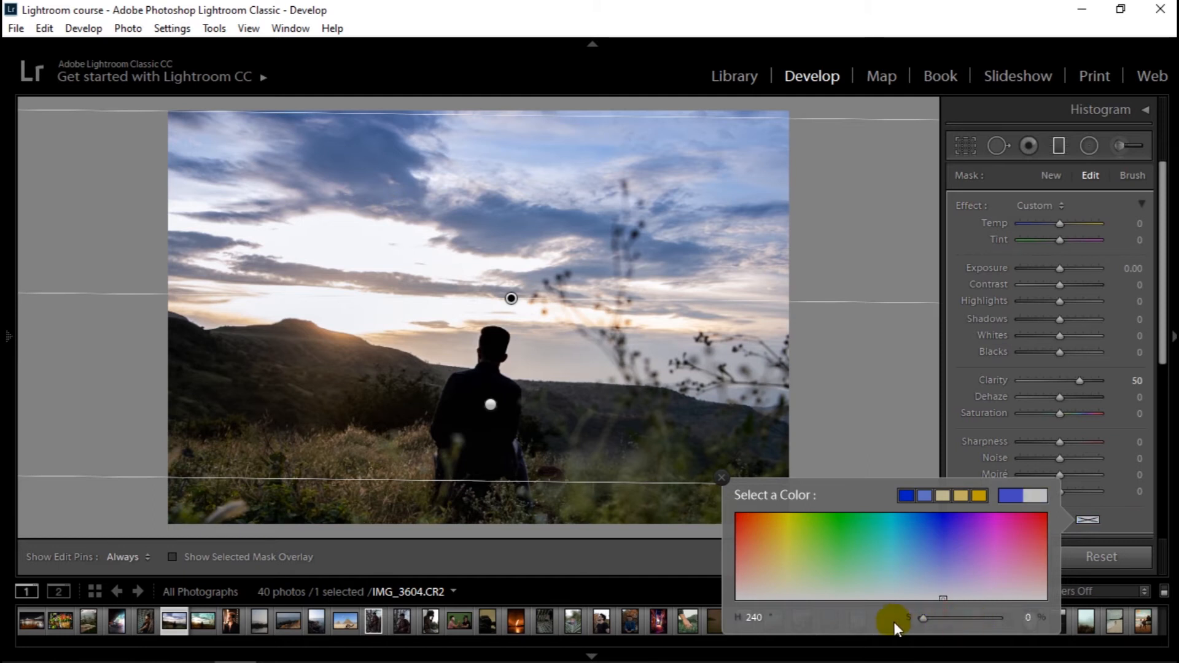
left_click(1131, 508)
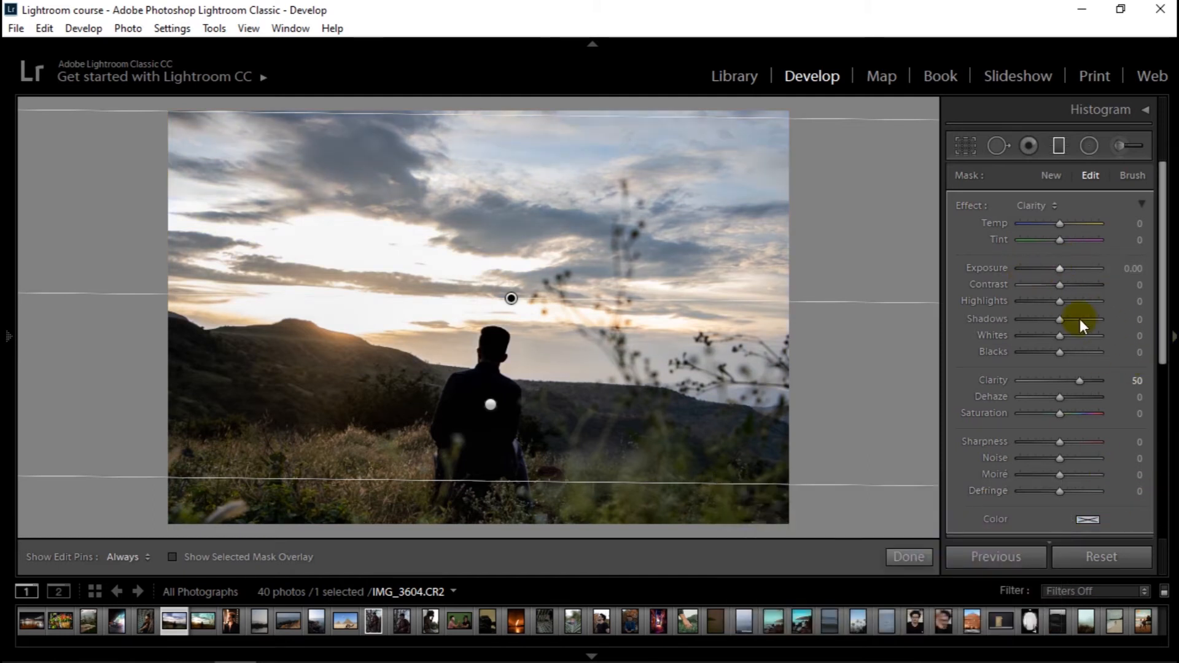
double_click(1081, 381)
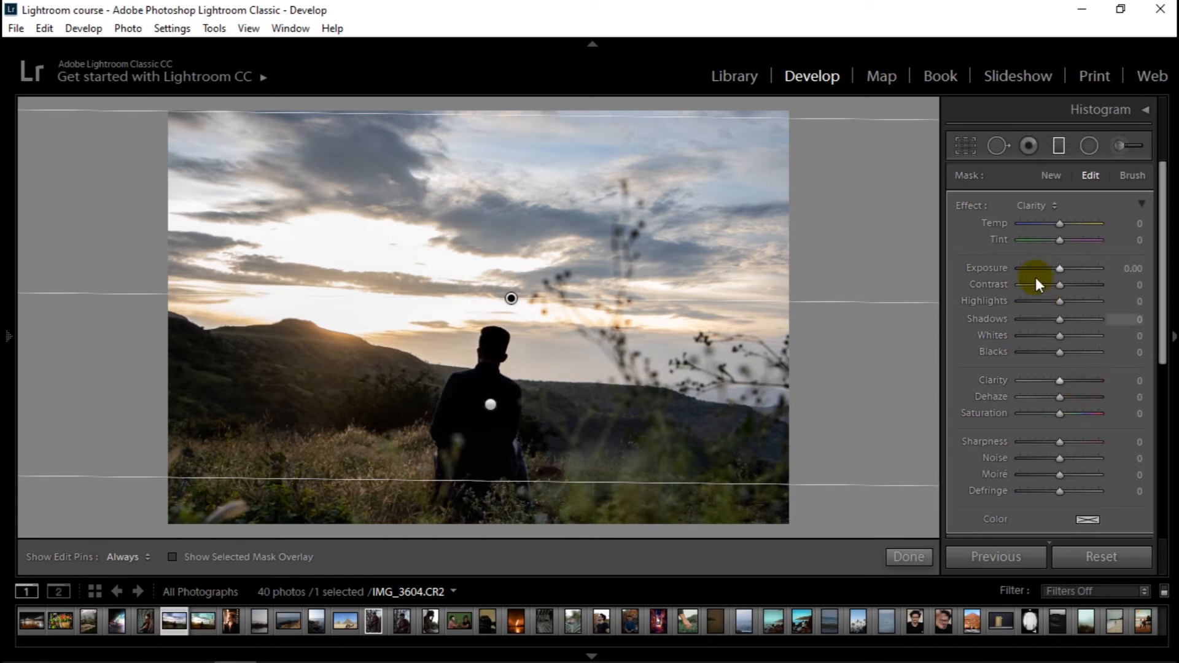
Set the sky filter's Exposure to -0.87, Highlights 26, Shadows 7, Whites 15, Blacks -15, Clarity 17, Dehaze 2 and Saturation -11.
mouse_move(1055, 268)
left_mouse_down()
mouse_move(1074, 267)
mouse_move(1029, 270)
mouse_move(1055, 269)
left_mouse_up()
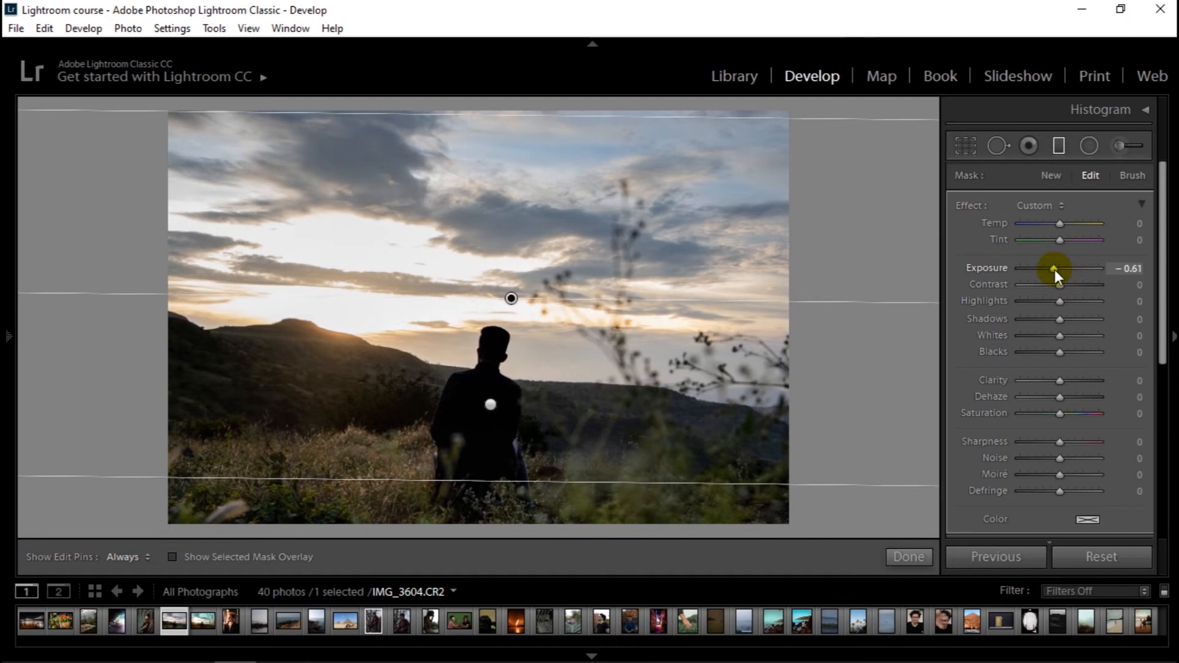
left_click_drag(1055, 270, 1054, 304)
left_click_drag(1059, 319, 1070, 301)
mouse_move(1059, 336)
left_mouse_down()
mouse_move(1045, 336)
mouse_move(1065, 336)
left_mouse_up()
left_click_drag(1059, 352, 1066, 382)
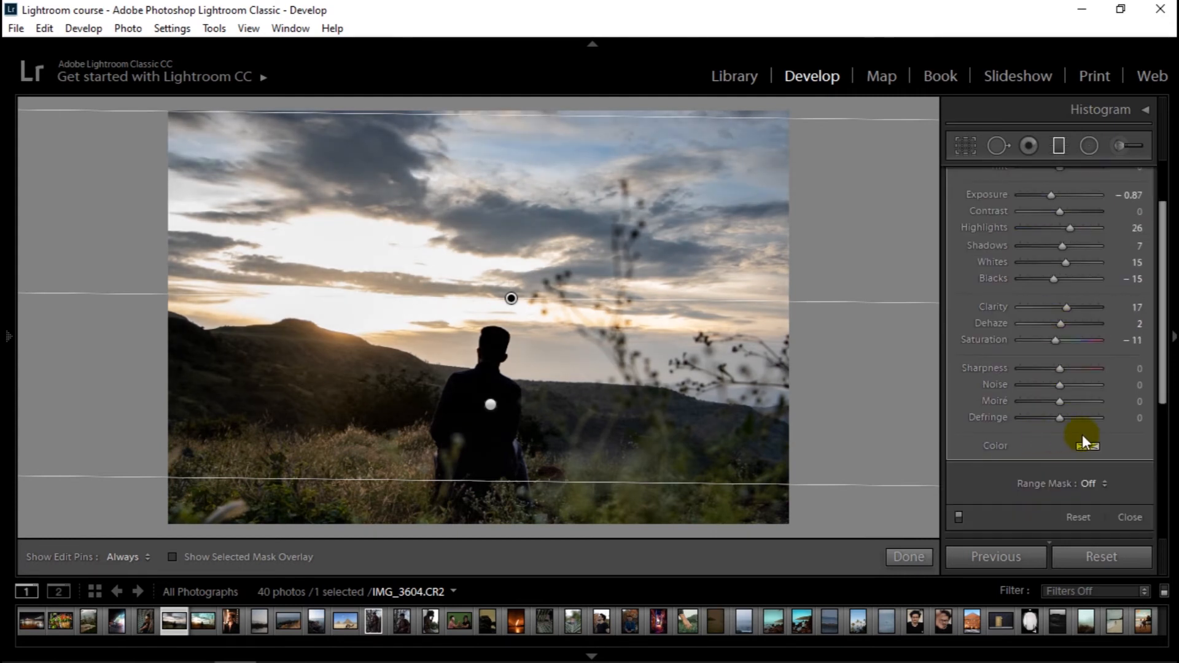
Try yellow and magenta tints on the sky filter and settle on red with hue 351 and saturation 86%.
left_click(1085, 447)
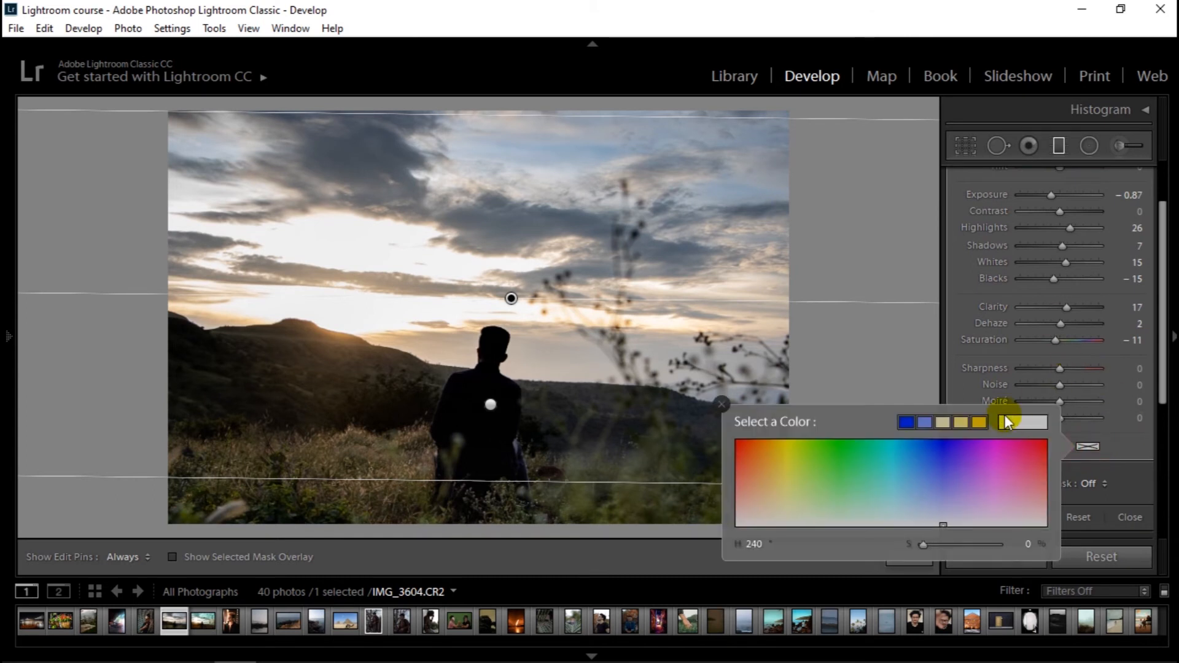
mouse_move(789, 459)
left_mouse_down()
mouse_move(781, 468)
mouse_move(760, 443)
mouse_move(725, 433)
mouse_move(734, 423)
mouse_move(1035, 470)
mouse_move(1040, 453)
mouse_move(948, 453)
mouse_move(946, 467)
mouse_move(751, 452)
mouse_move(829, 464)
mouse_move(789, 452)
left_mouse_up()
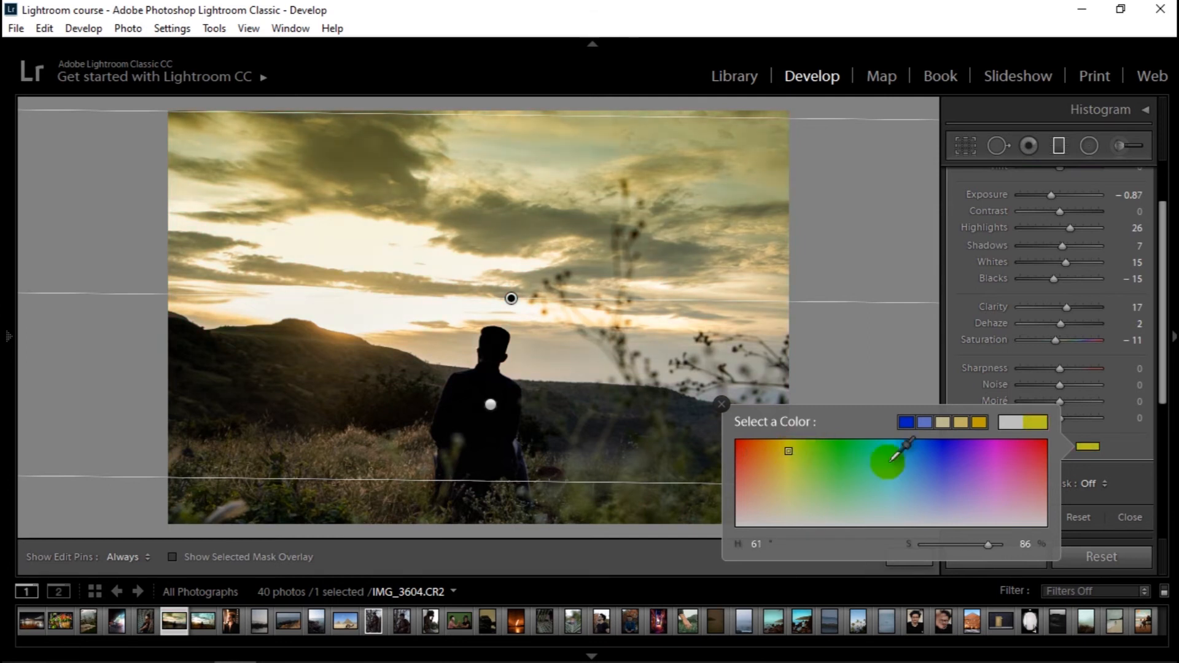
left_click(1000, 465)
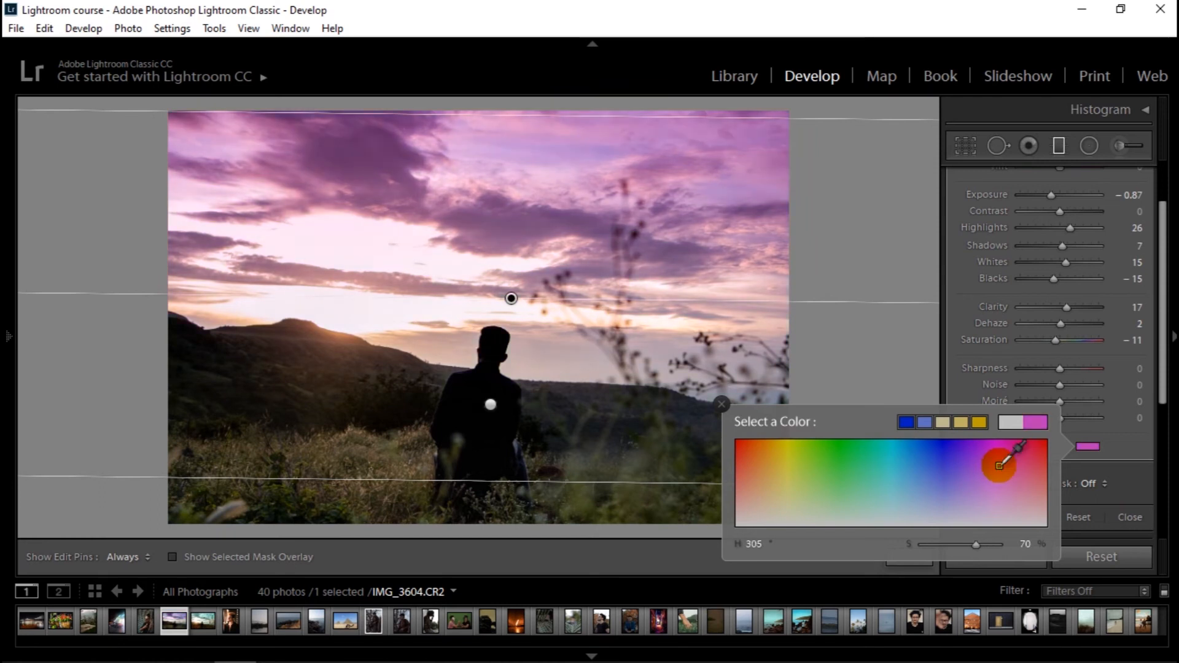
left_click_drag(1000, 466, 1039, 451)
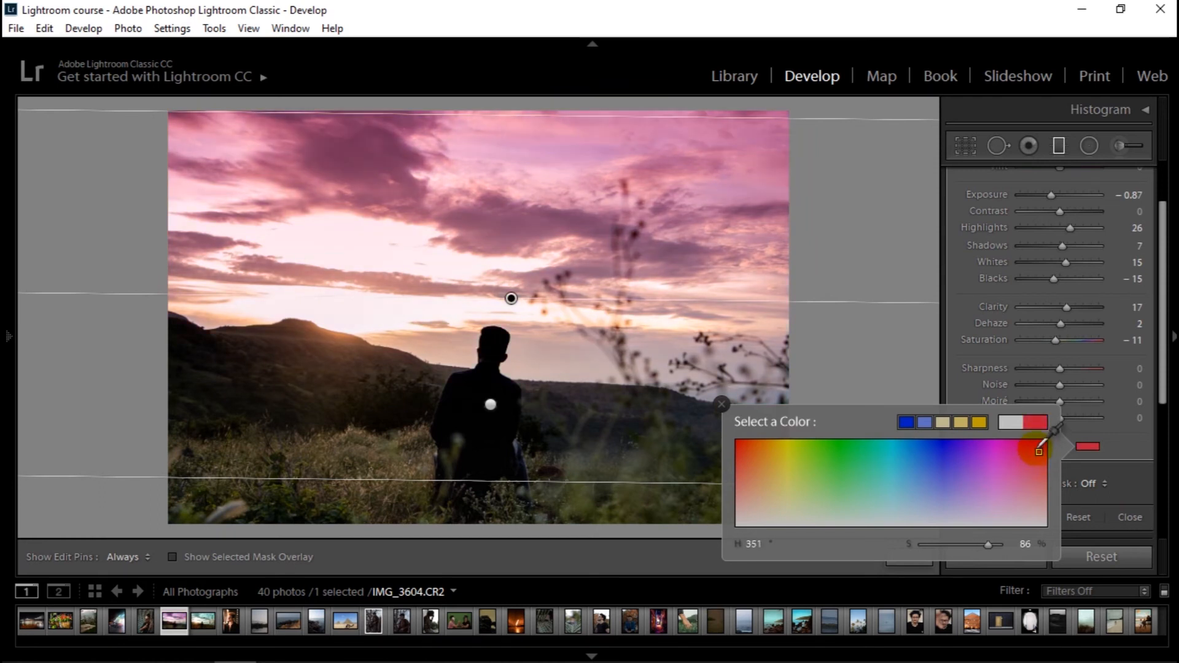
left_click(1133, 440)
Select the foreground's graduated filter and tint it pinkish red.
left_click_drag(1165, 400, 1158, 382)
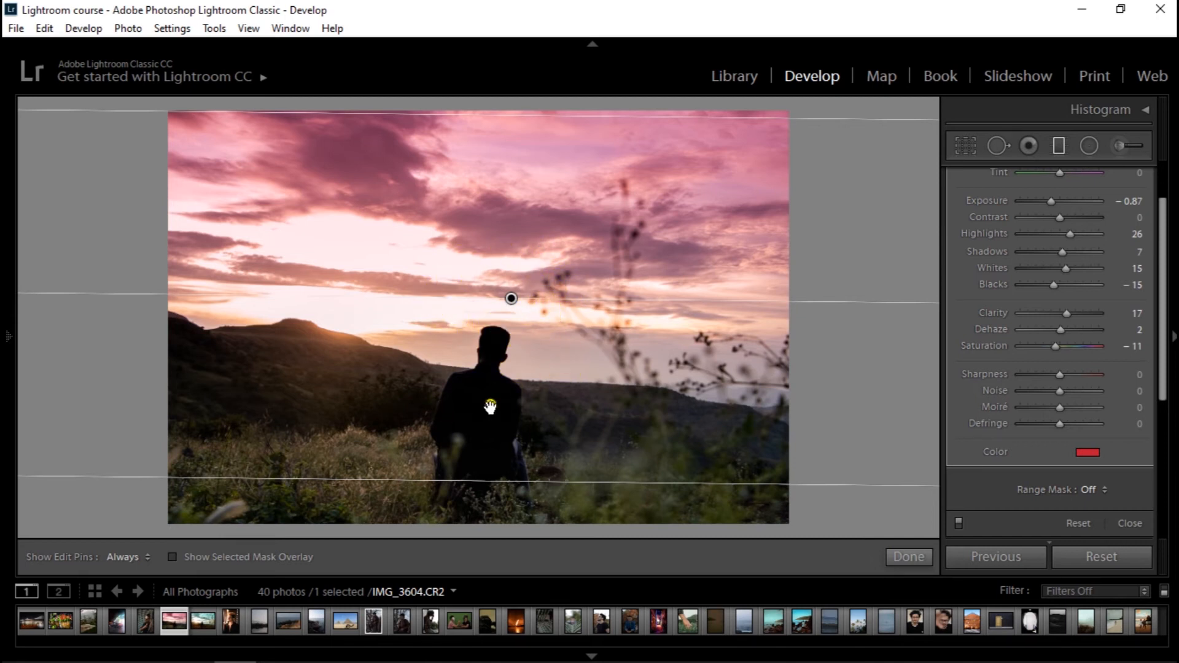
left_click_drag(490, 408, 490, 405)
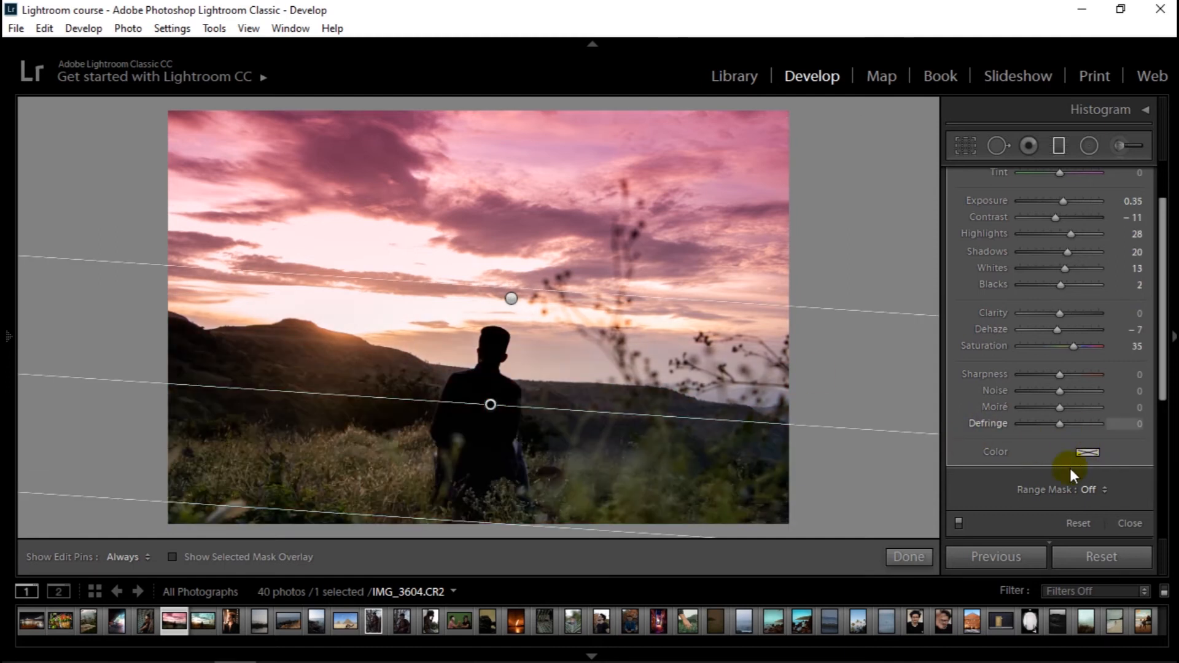
left_click(1087, 452)
left_click_drag(1045, 451, 1028, 472)
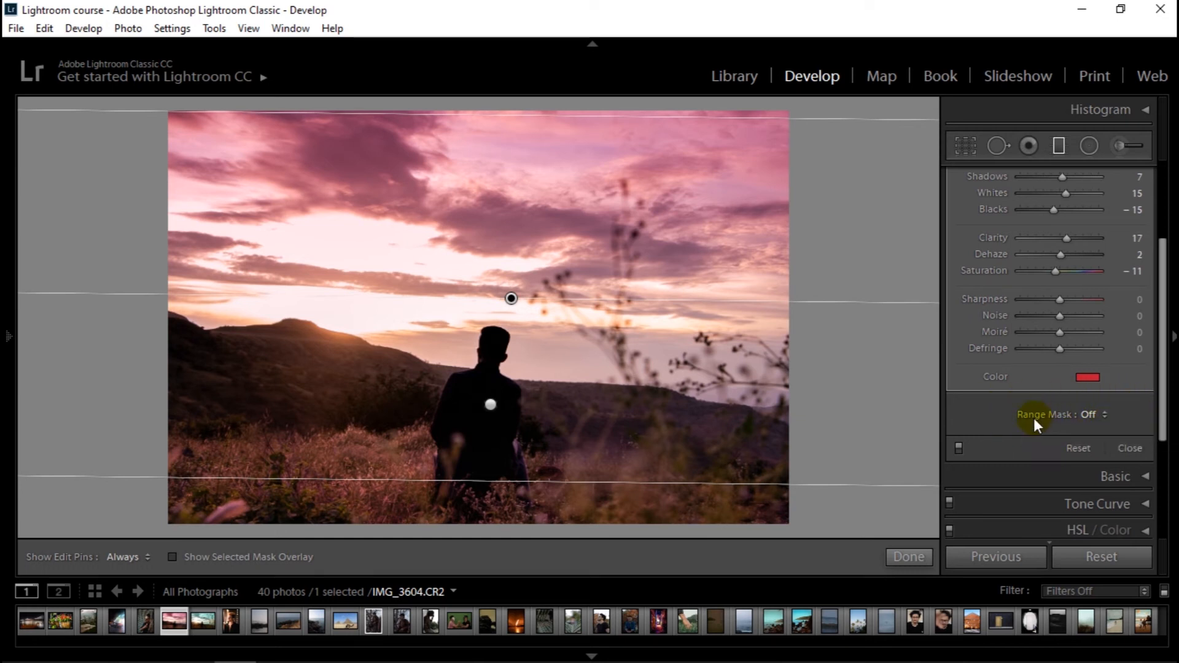
Set the range mask of the sky's graduated filter to Luminance.
left_click(1084, 415)
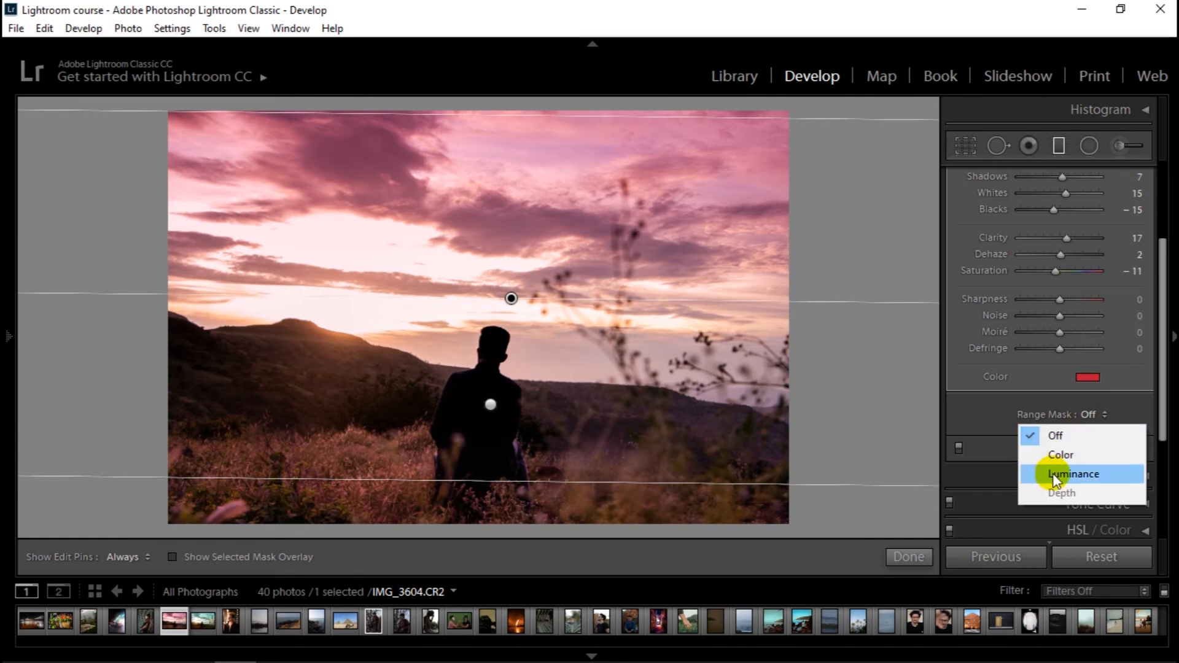
left_click(995, 420)
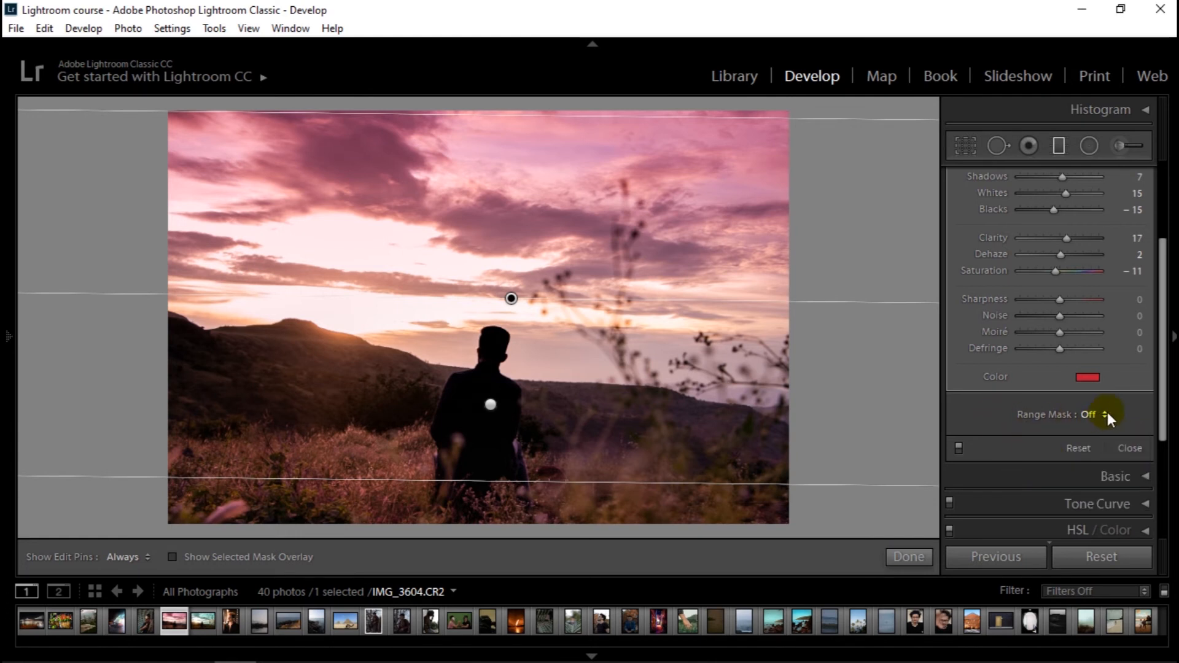
scroll(1158, 398, "down", 2)
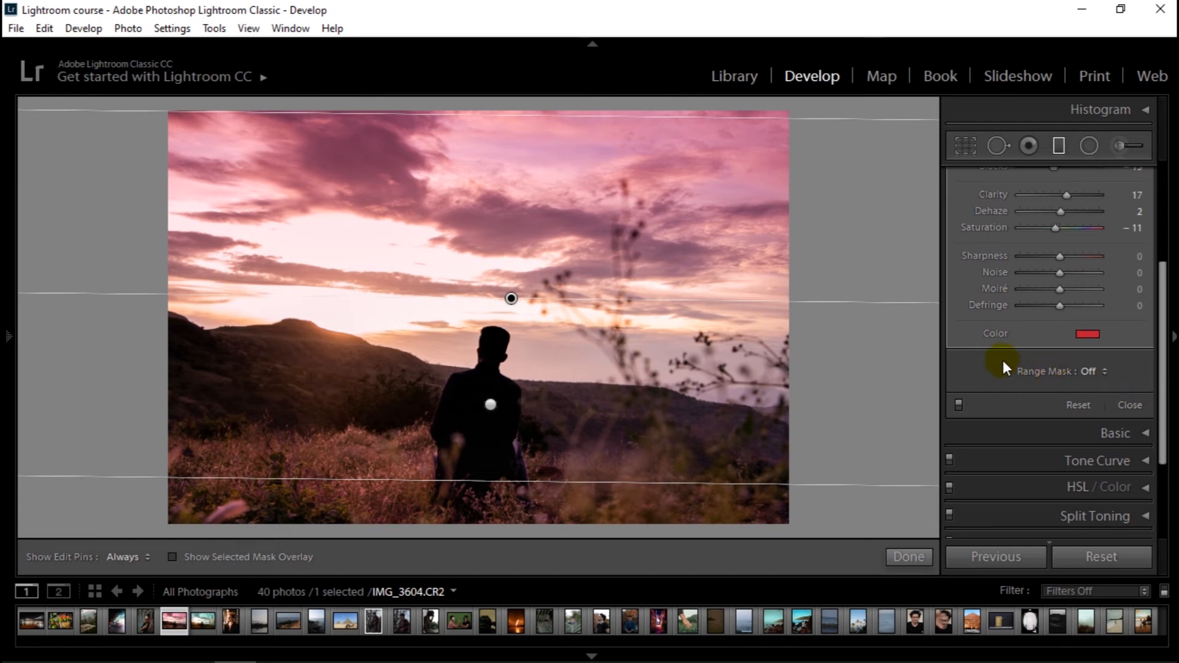
left_click(1103, 371)
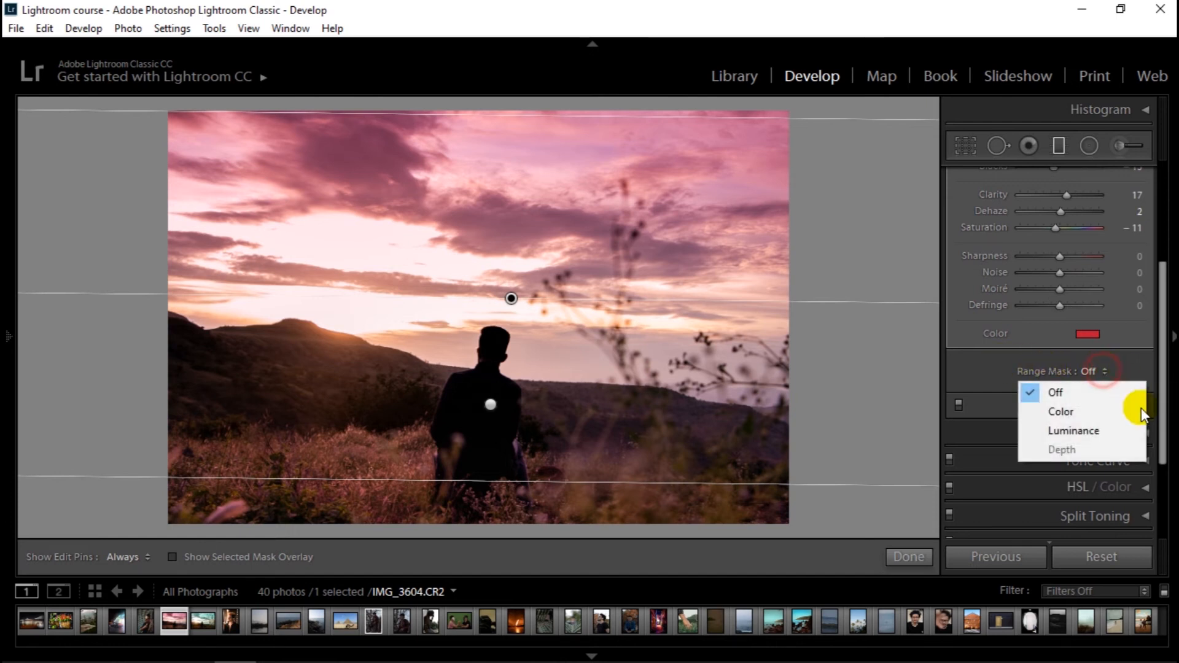
left_click(1065, 431)
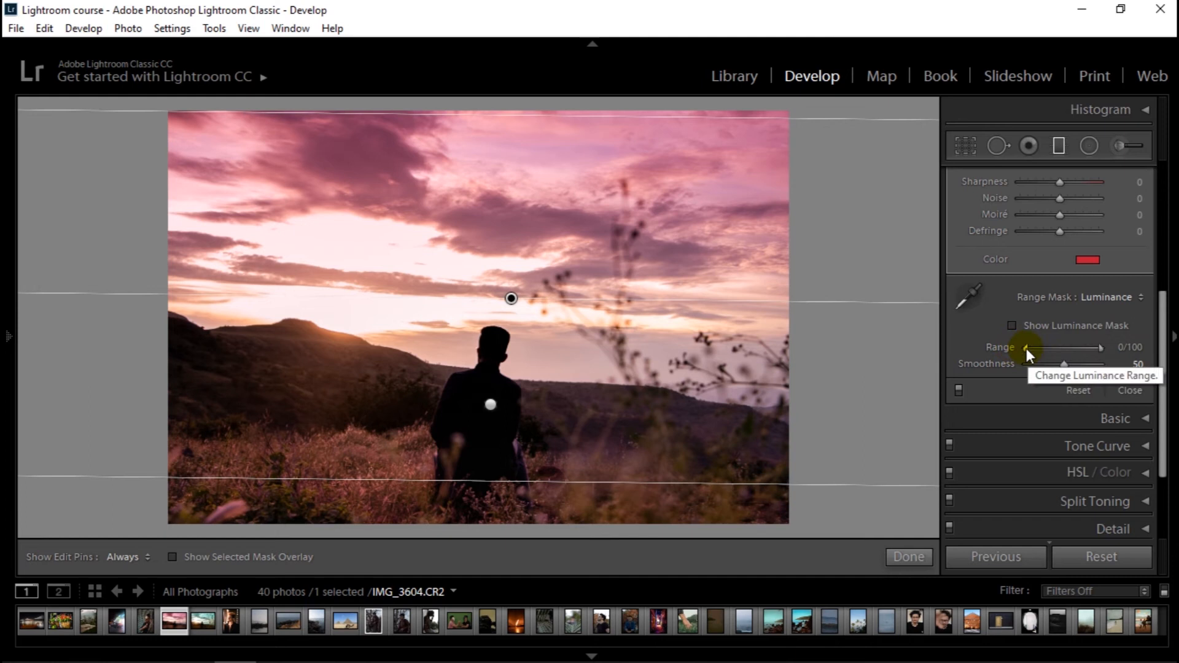
Try luminance ranges of 46/100, 84/100, 0/25 and 73/100 on the sky filter's range mask.
left_click_drag(1026, 348, 1088, 350)
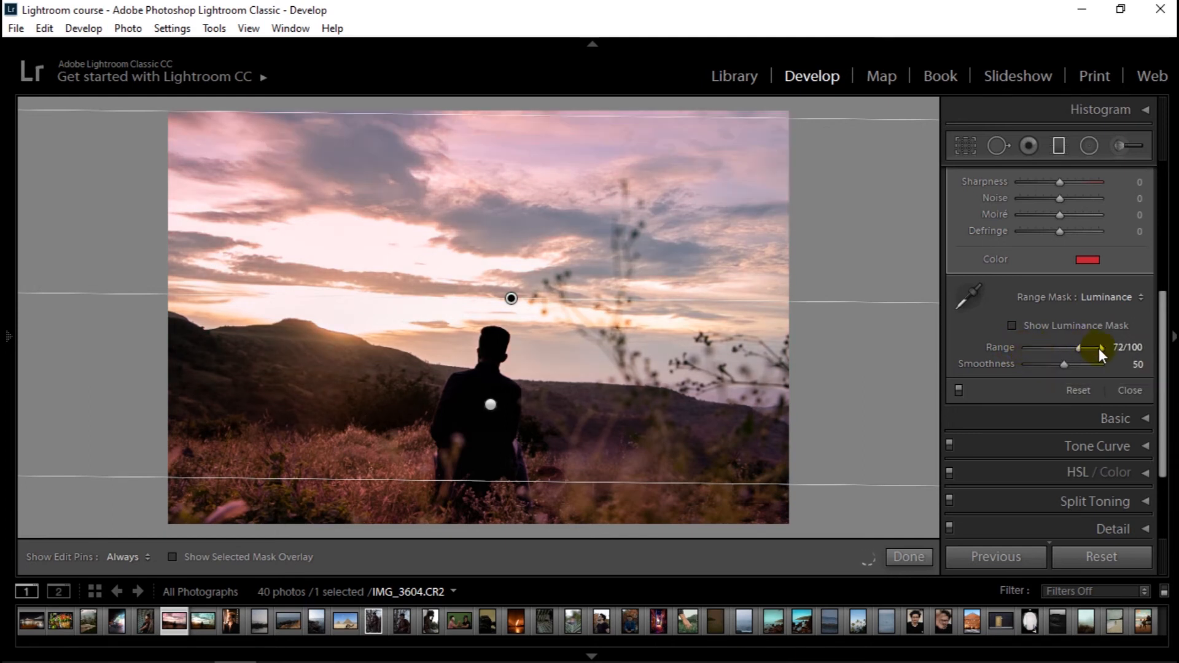
mouse_move(1078, 348)
left_mouse_down()
mouse_move(1021, 349)
mouse_move(1086, 332)
left_mouse_up()
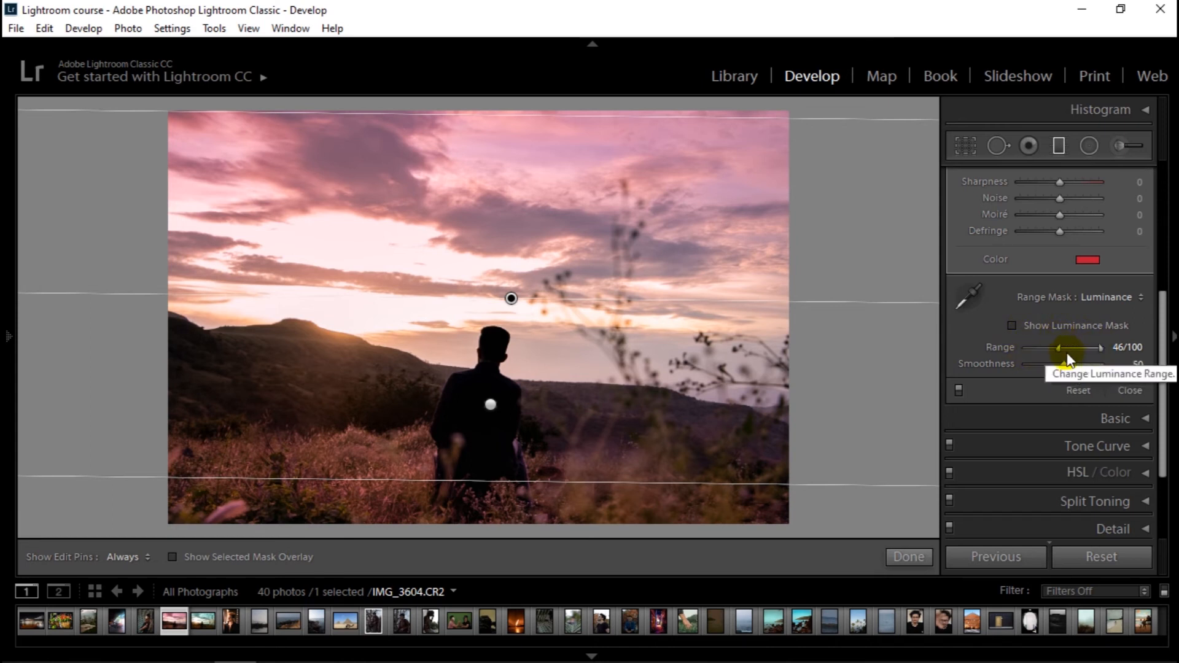
left_click(1103, 347)
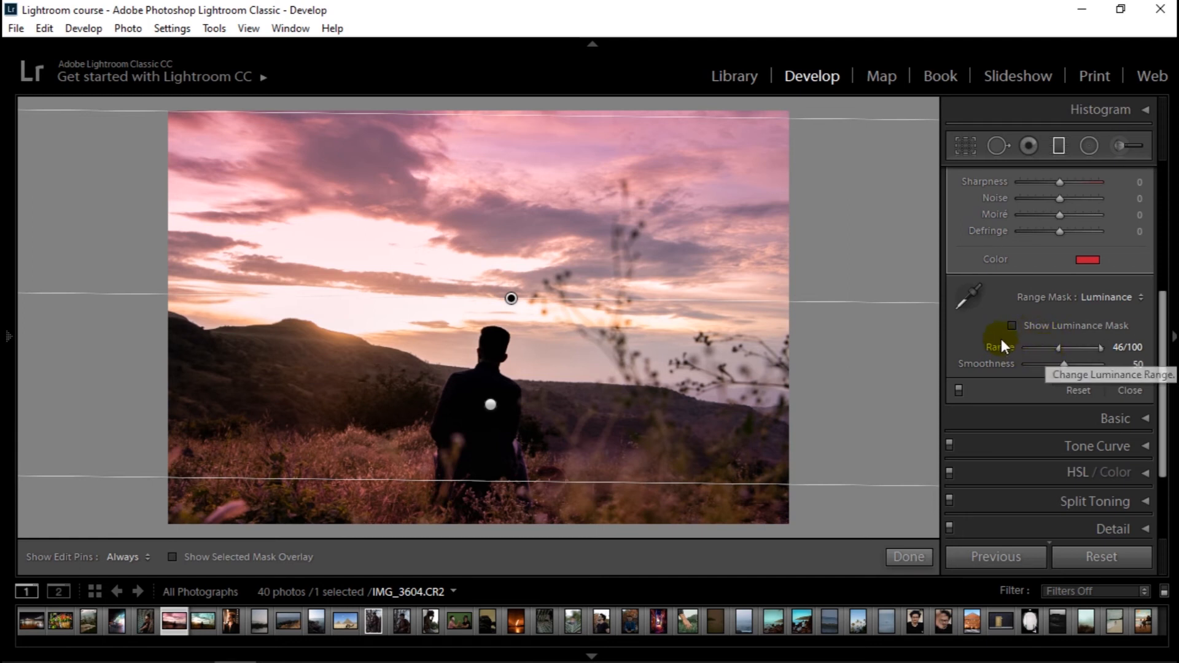
left_click_drag(1058, 349, 1088, 350)
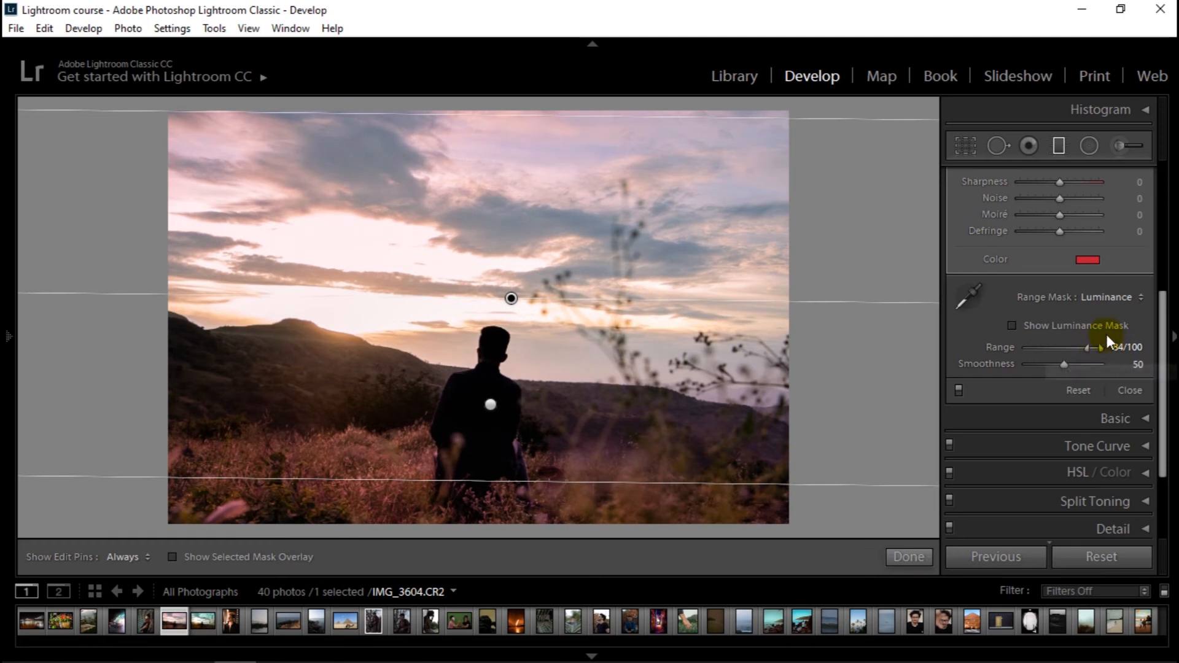
left_click_drag(1097, 348, 1047, 349)
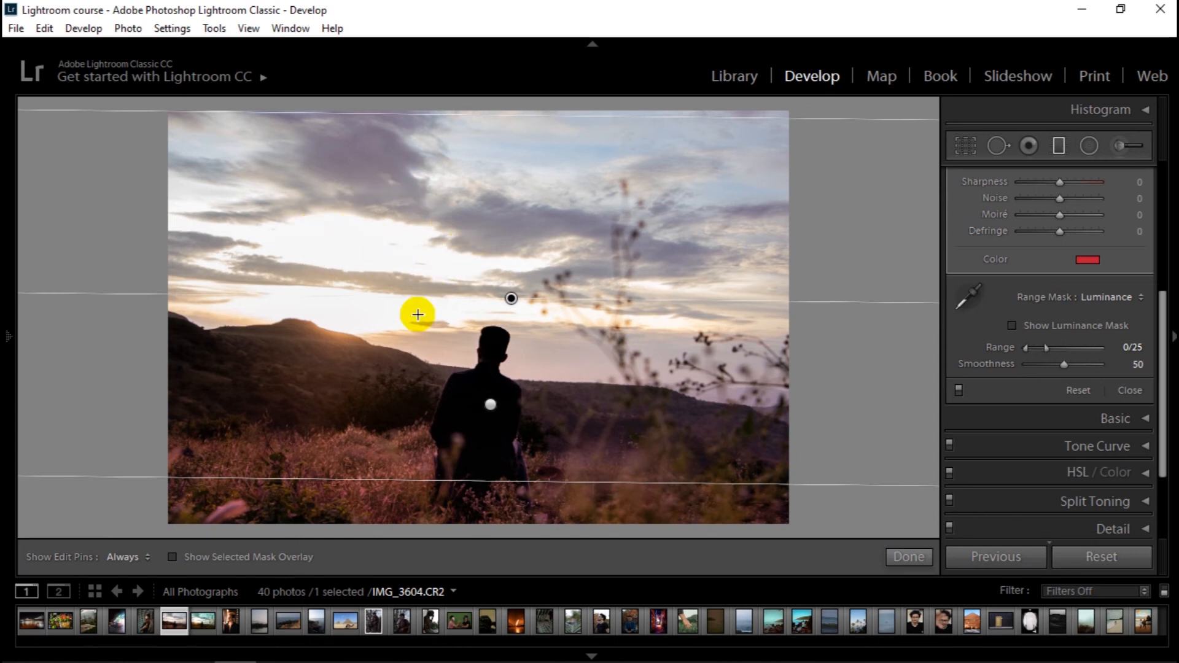
left_click_drag(1034, 349, 1113, 345)
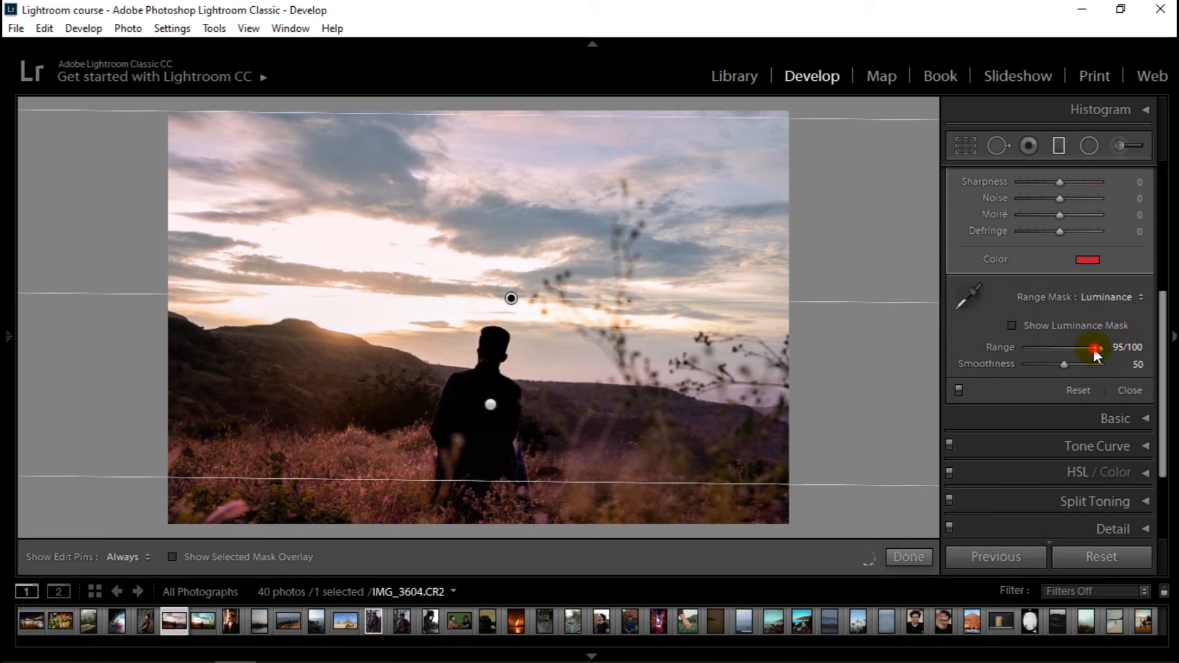
left_click(1082, 347)
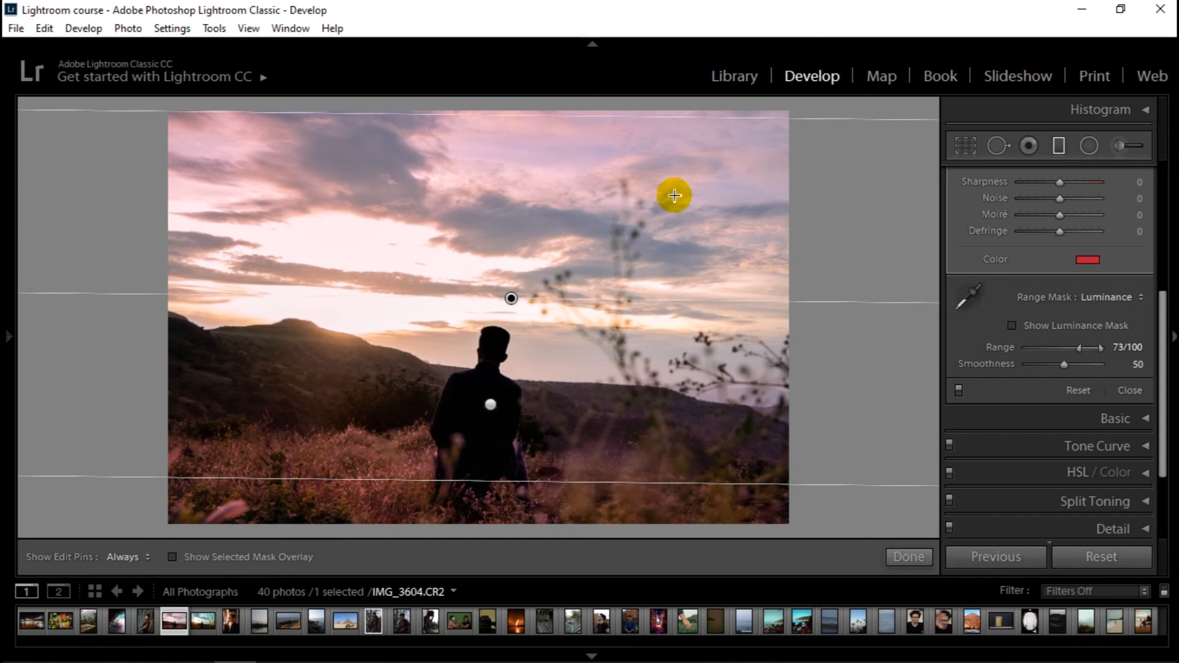
Test the sky mask's Smoothness, briefly show the selected mask overlay, and lower the luminance range to 27/100.
left_click_drag(1064, 365, 376, 504)
left_click(294, 556)
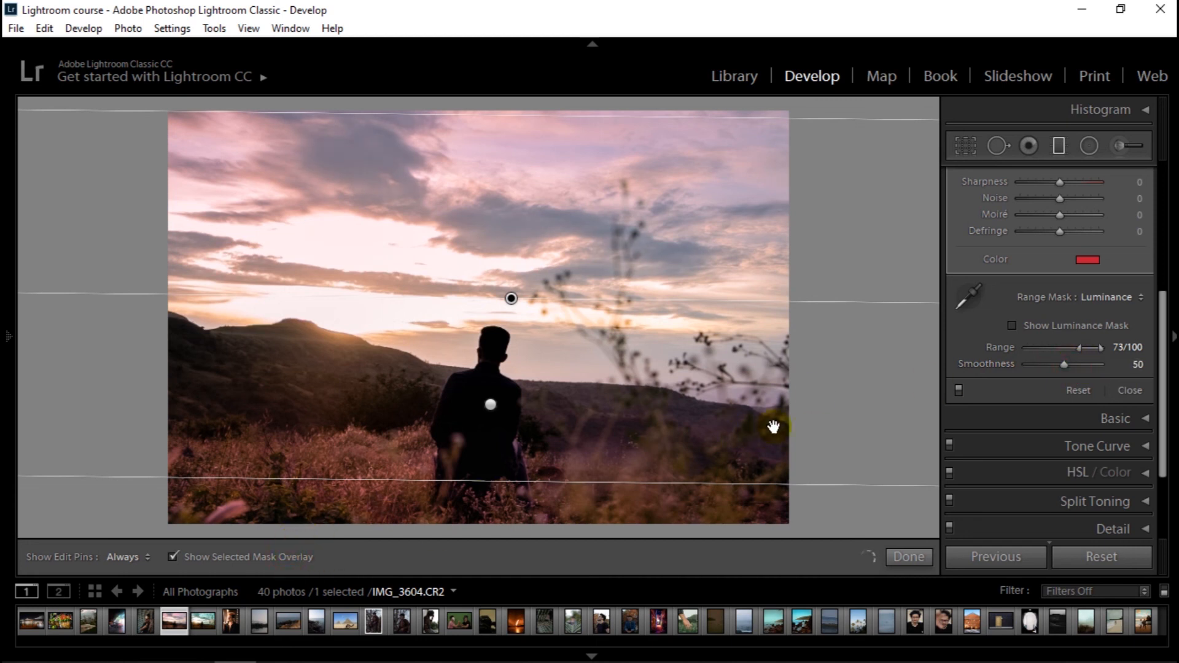
left_click(1066, 366)
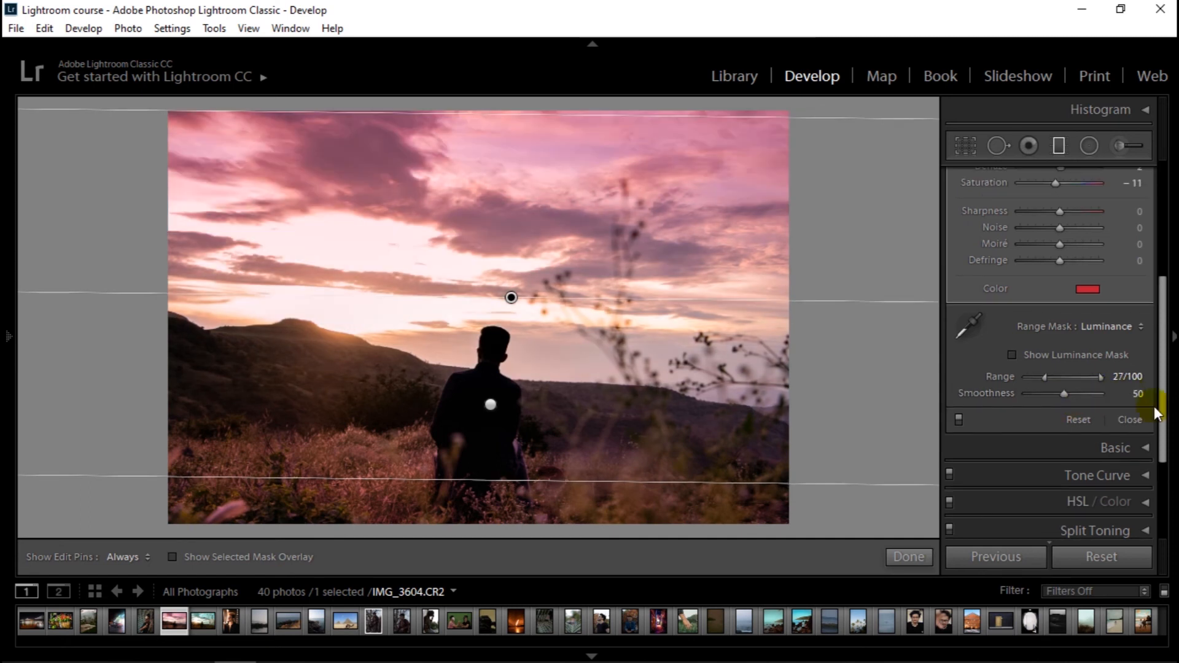
Sample the large dark cloud in the sky to set the sky filter's luminance range to 30/67.
left_click(973, 325)
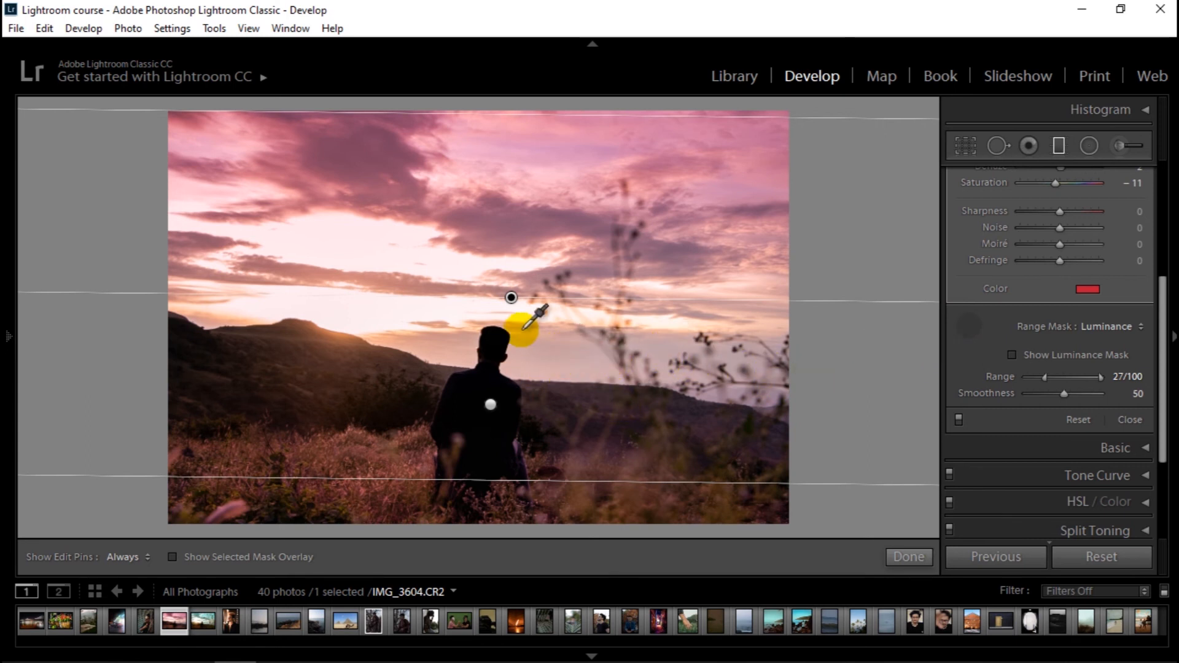
left_click(556, 343)
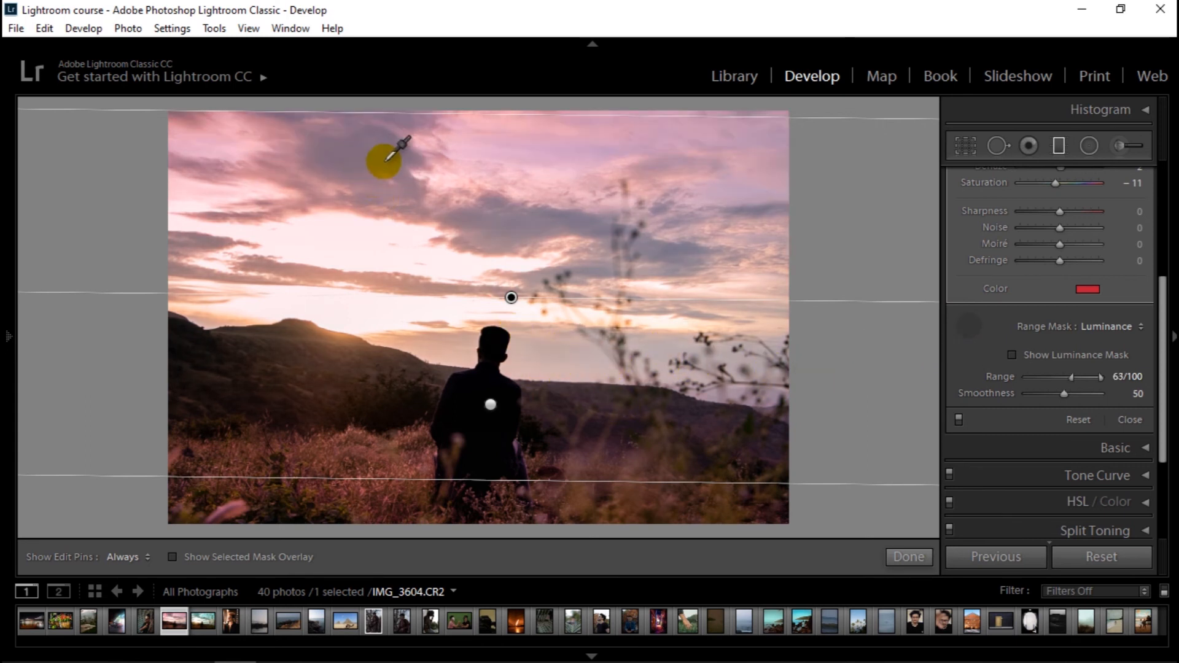
left_click(353, 151)
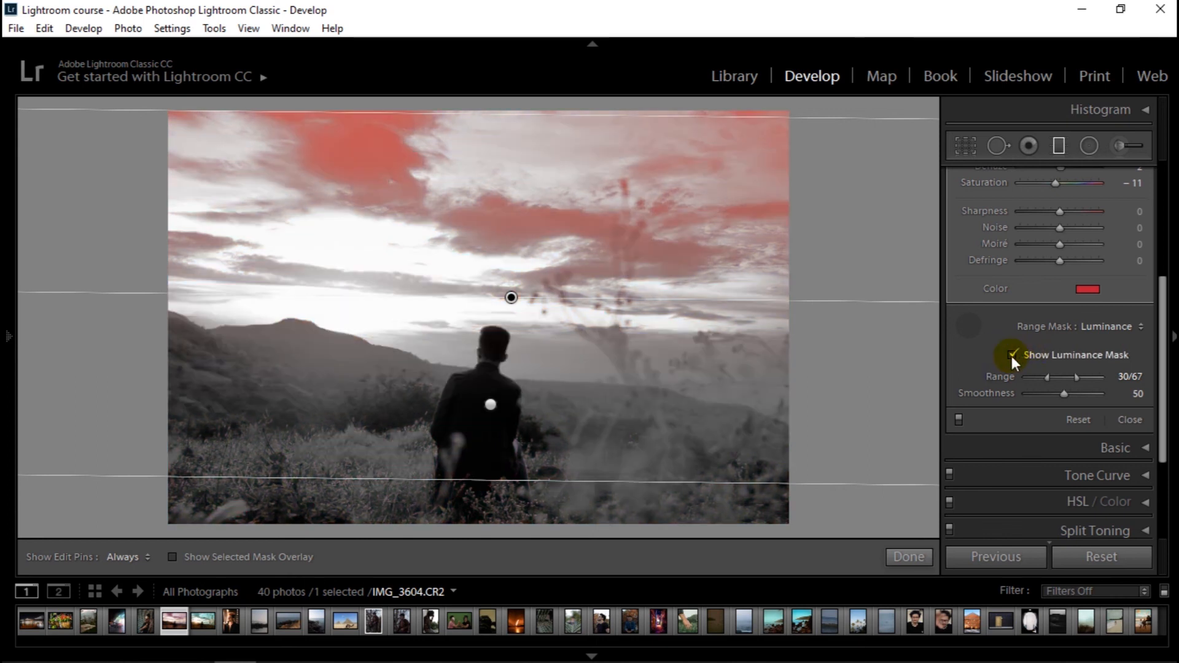
Show the sky filter's luminance mask and examine which parts of the clouds it covers.
left_click(1010, 356)
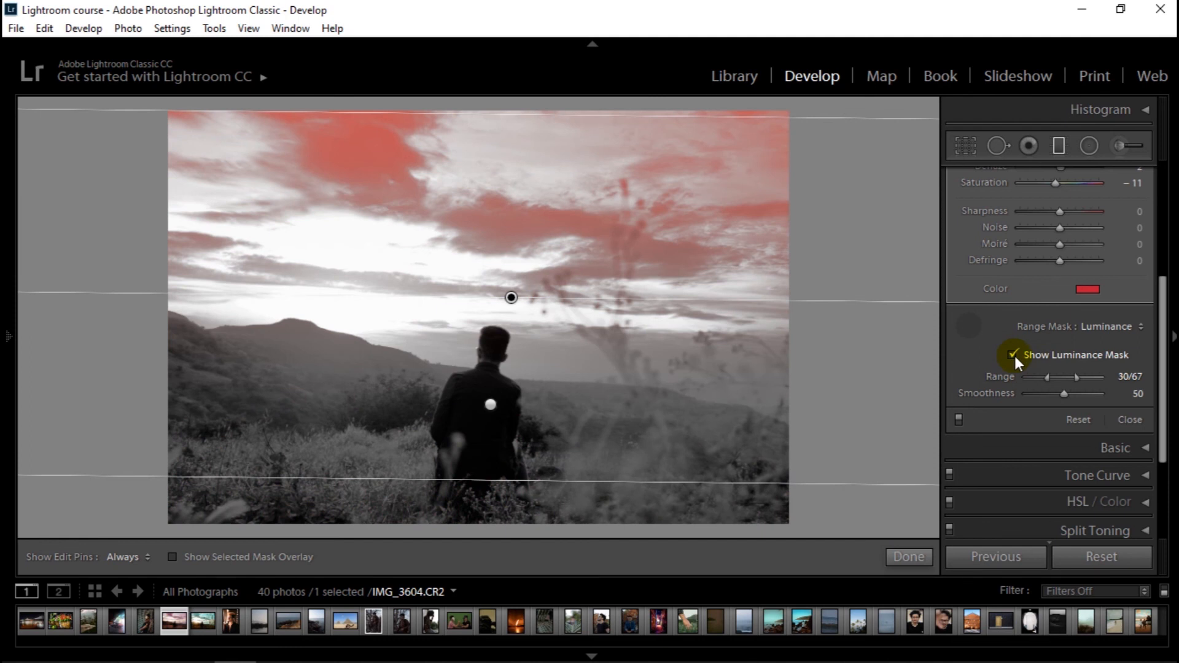
left_click(587, 190)
left_click(507, 221)
left_click(500, 154)
left_click(500, 211)
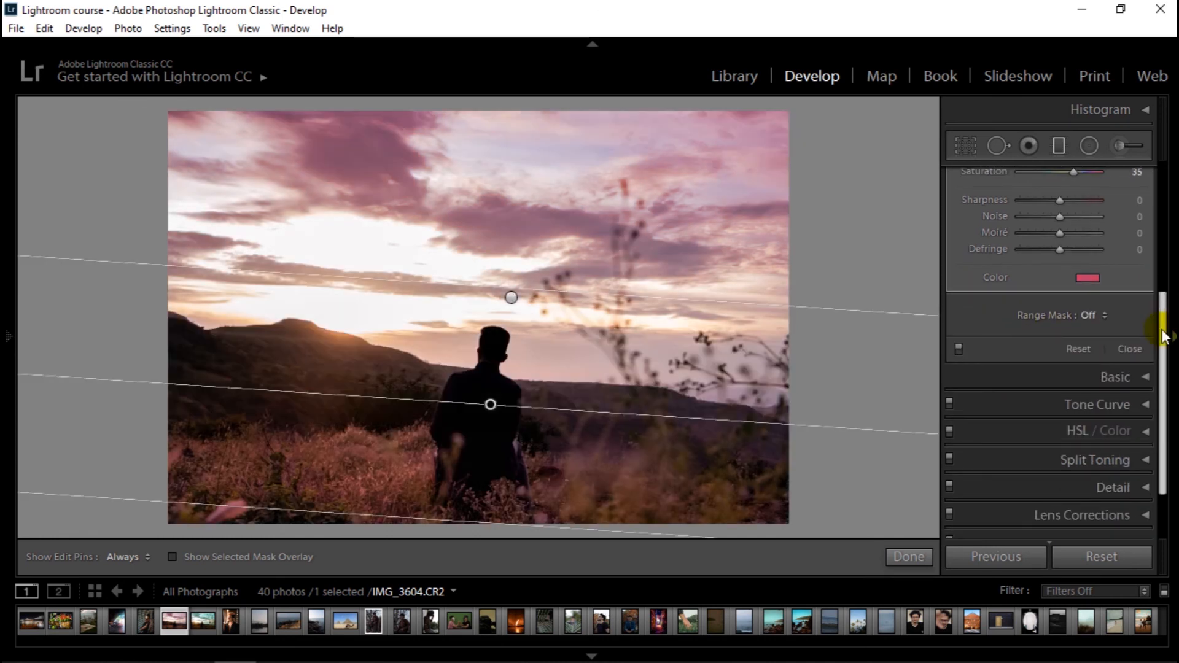
Apply a Luminance range mask to the foreground's graduated filter with Range 22/100 and Smoothness 33.
left_click(1086, 315)
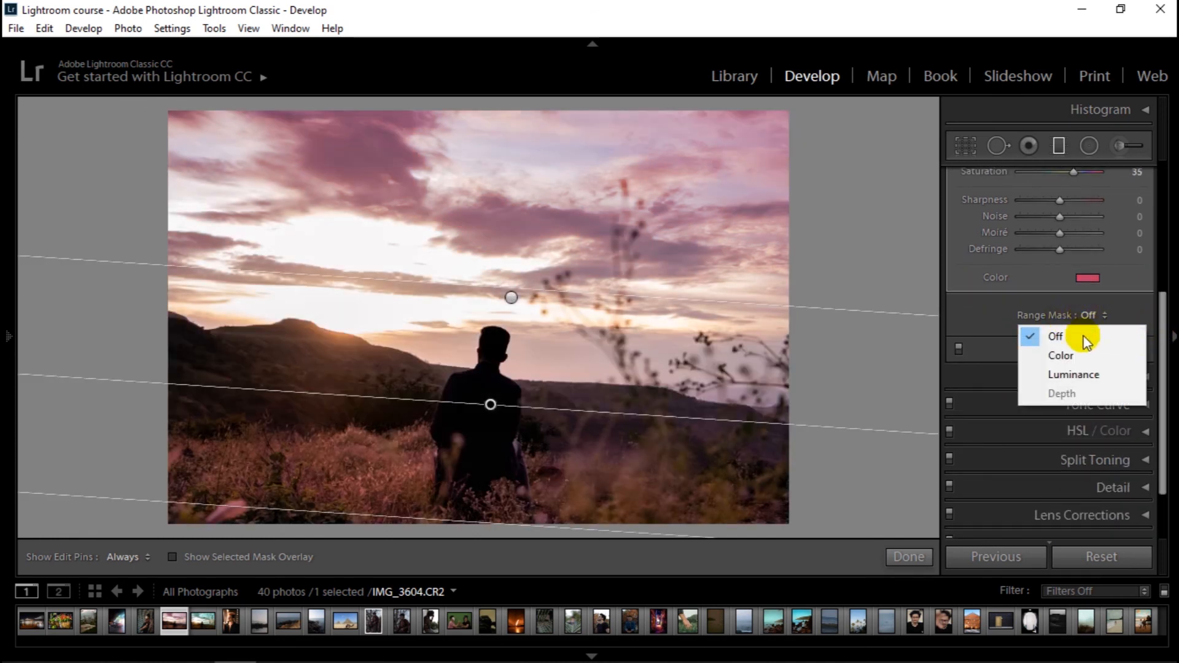
left_click(1085, 375)
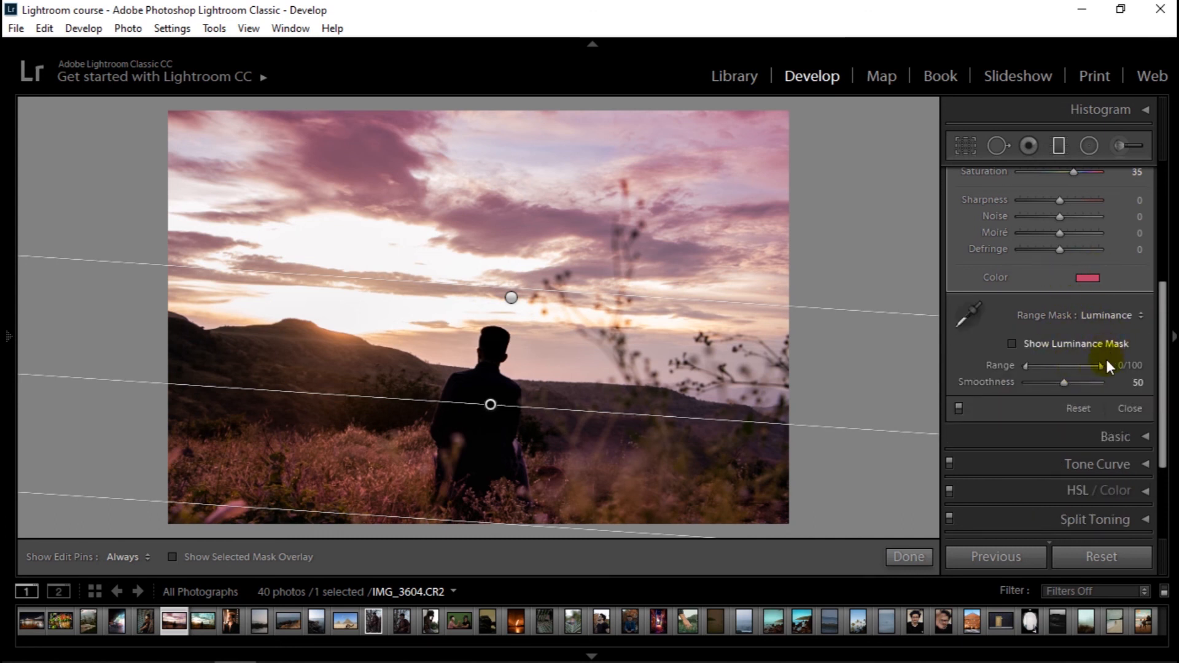
left_click_drag(1100, 367, 1058, 366)
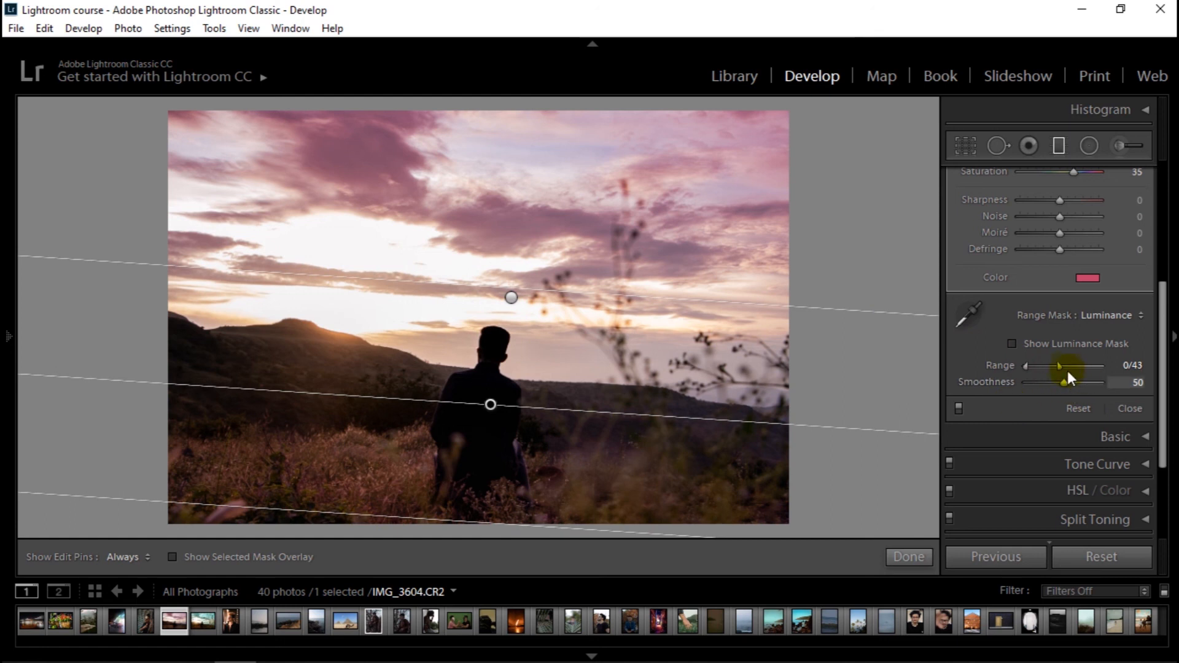
mouse_move(1062, 367)
left_mouse_down()
mouse_move(1102, 362)
mouse_move(1045, 370)
left_mouse_up()
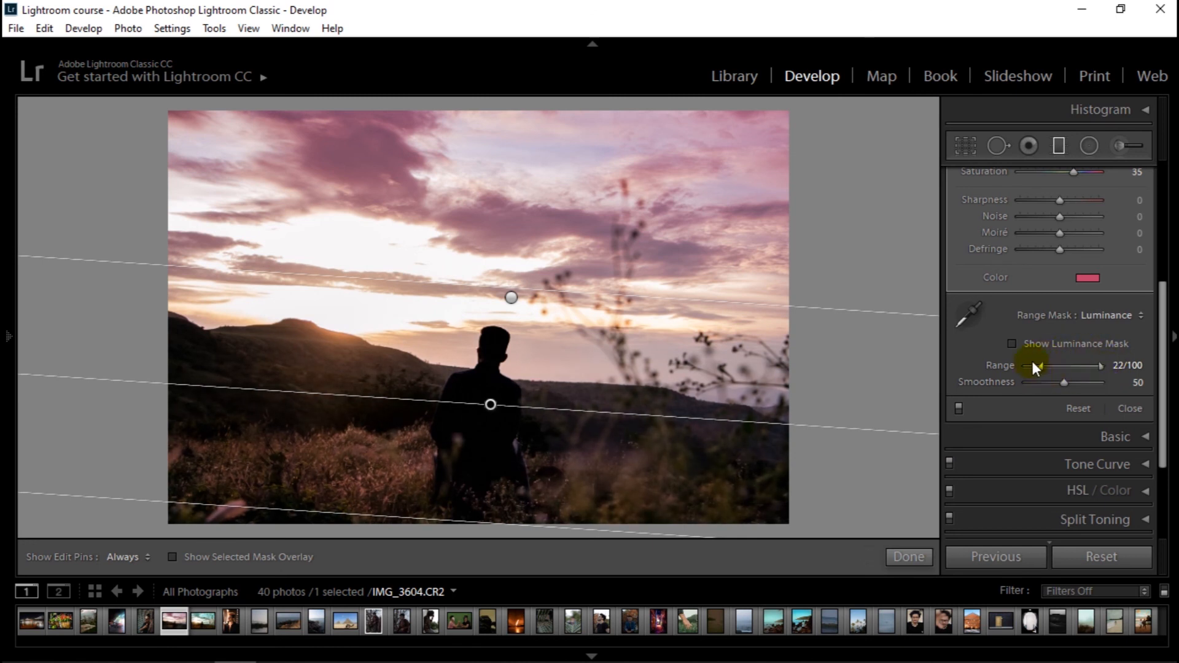
left_click_drag(1064, 382, 1051, 382)
Switch the graduated filters off and on repeatedly to compare the photo before and after both adjustments.
scroll(1031, 350, "down", 1)
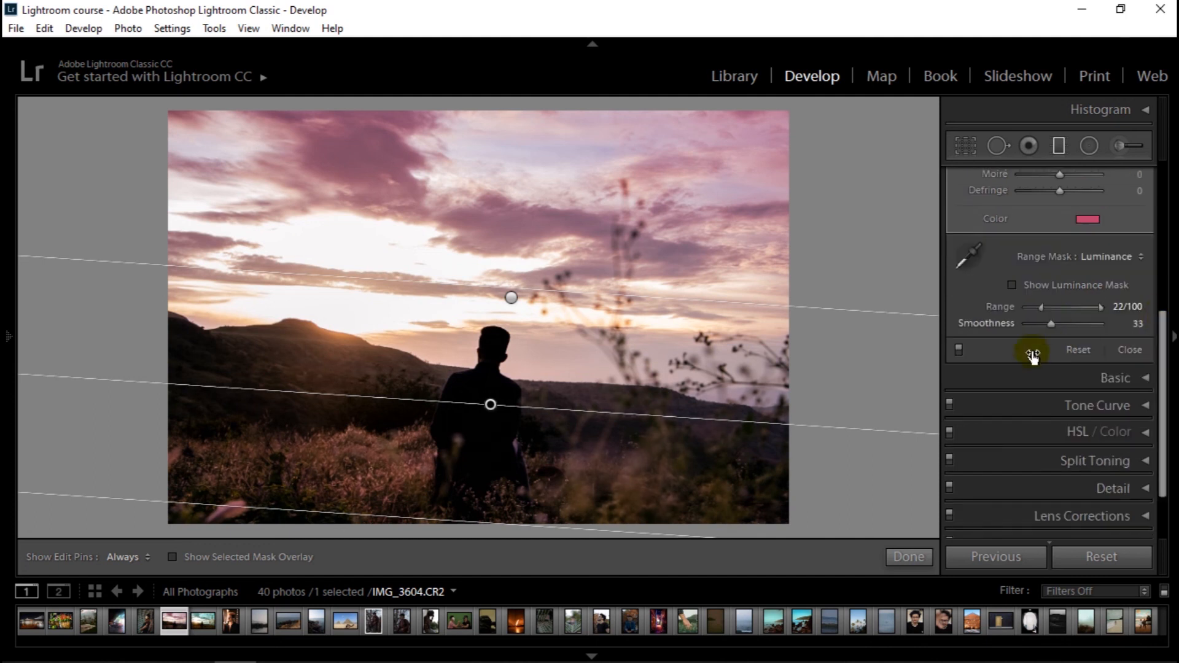
left_click(958, 349)
left_click(957, 349)
left_click(958, 350)
left_click(958, 349)
left_click(958, 350)
left_click(958, 350)
left_click(958, 350)
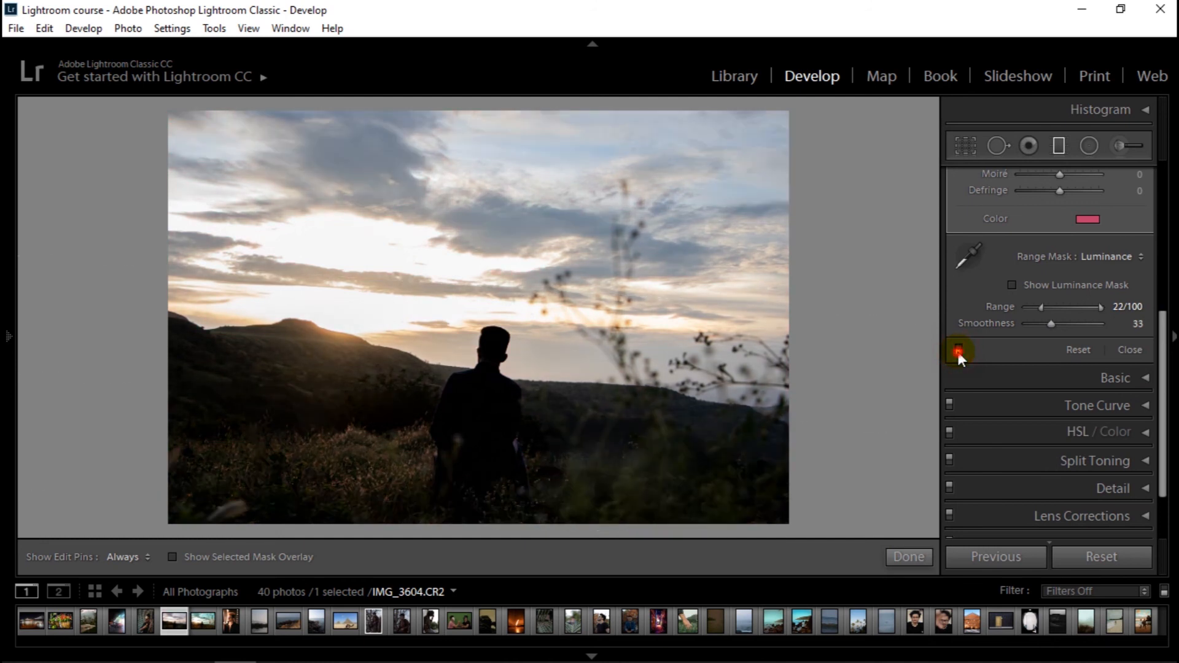
left_click(958, 350)
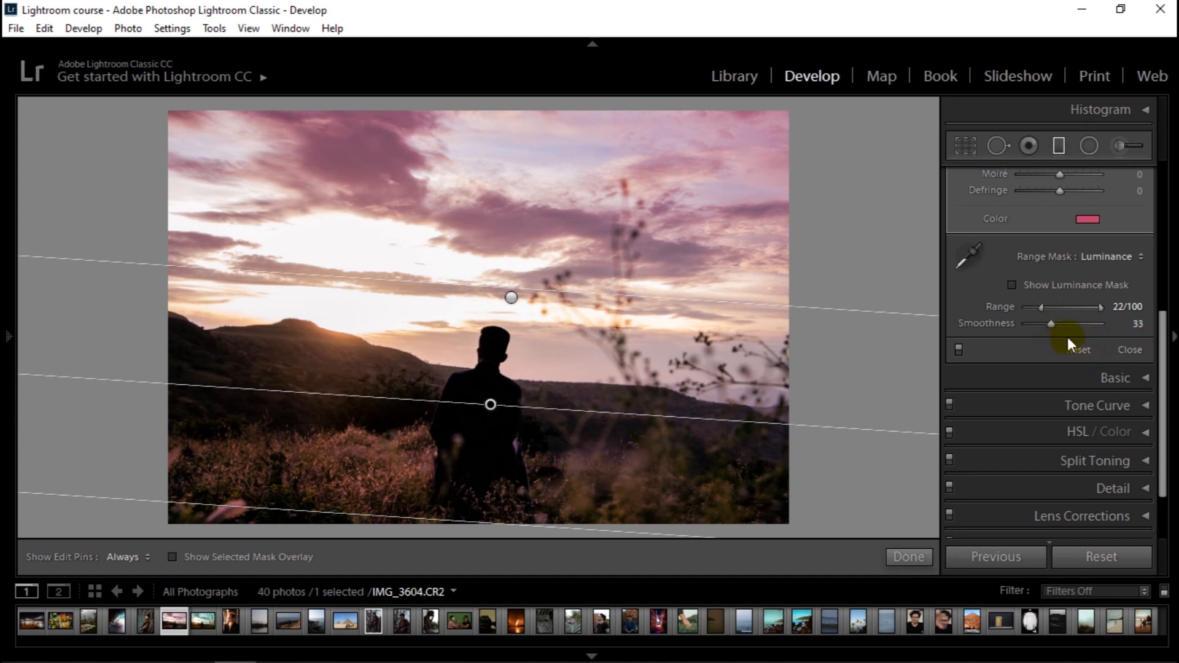
Look through the available effect presets for the graduated filter, keeping the Custom settings.
scroll(1105, 363, "up", 5)
left_click(1063, 204)
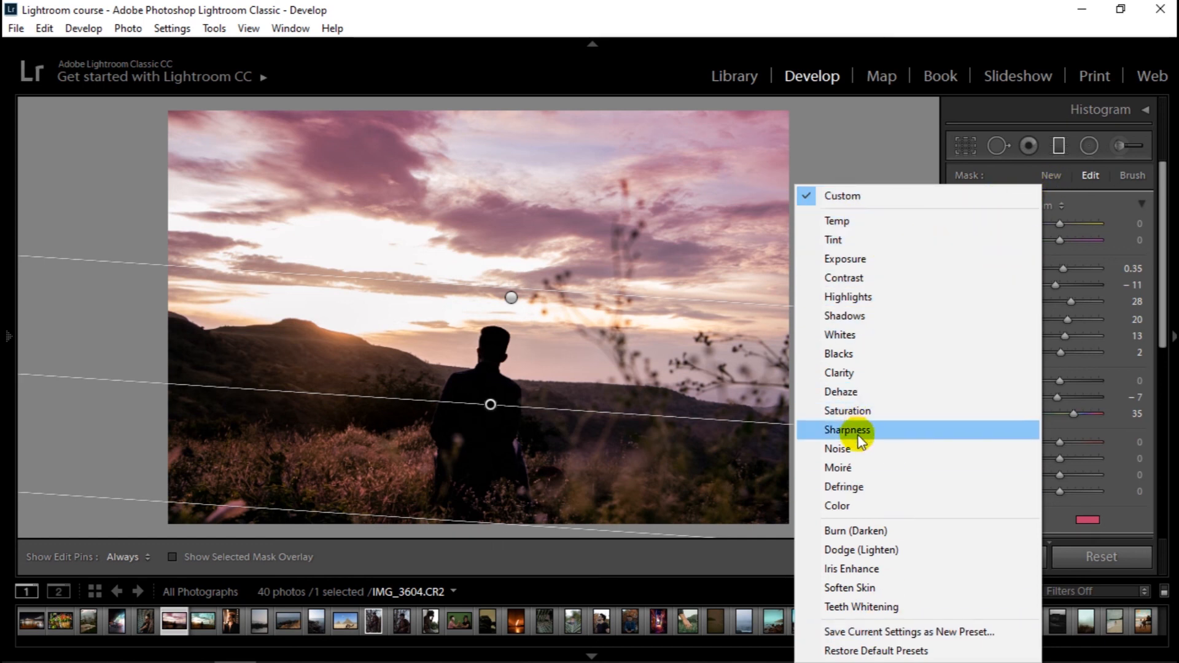
left_click(1154, 315)
mouse_move(1060, 443)
left_mouse_down()
mouse_move(1078, 440)
mouse_move(1062, 441)
left_mouse_up()
left_click(1056, 205)
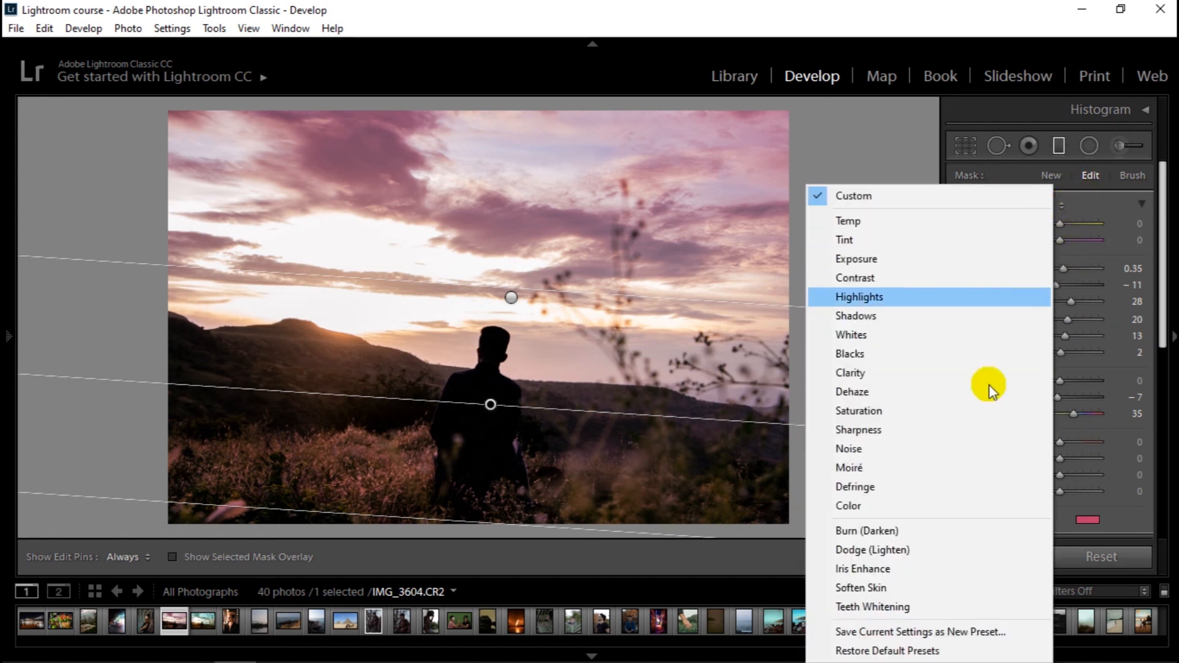
left_click(743, 171)
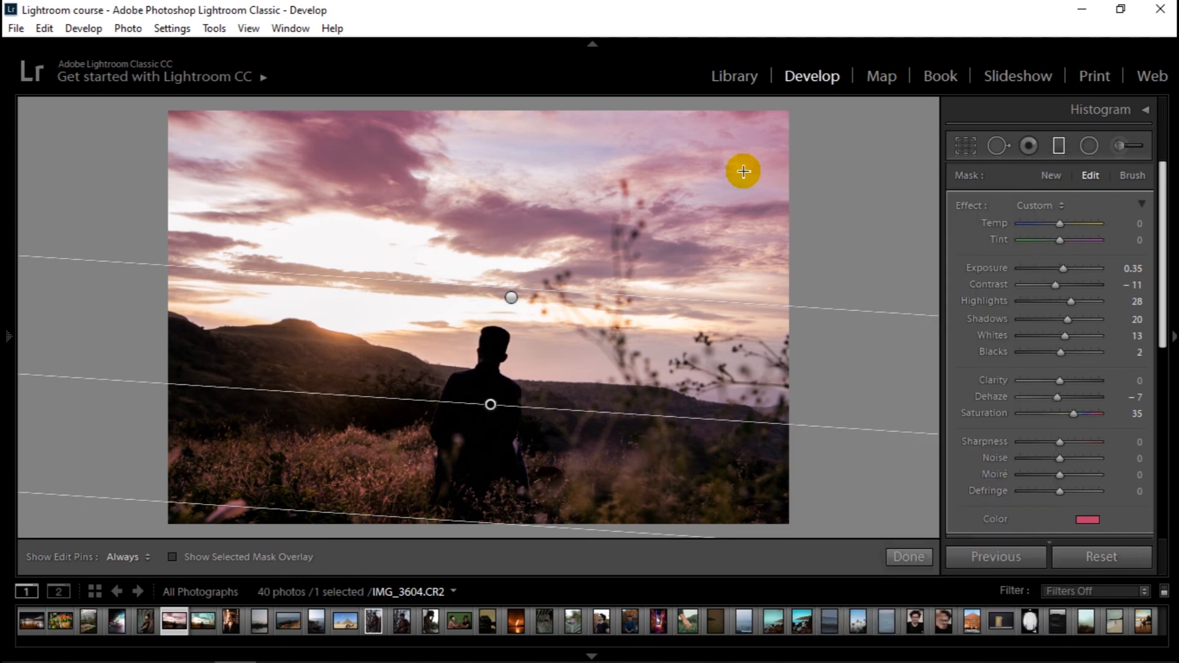